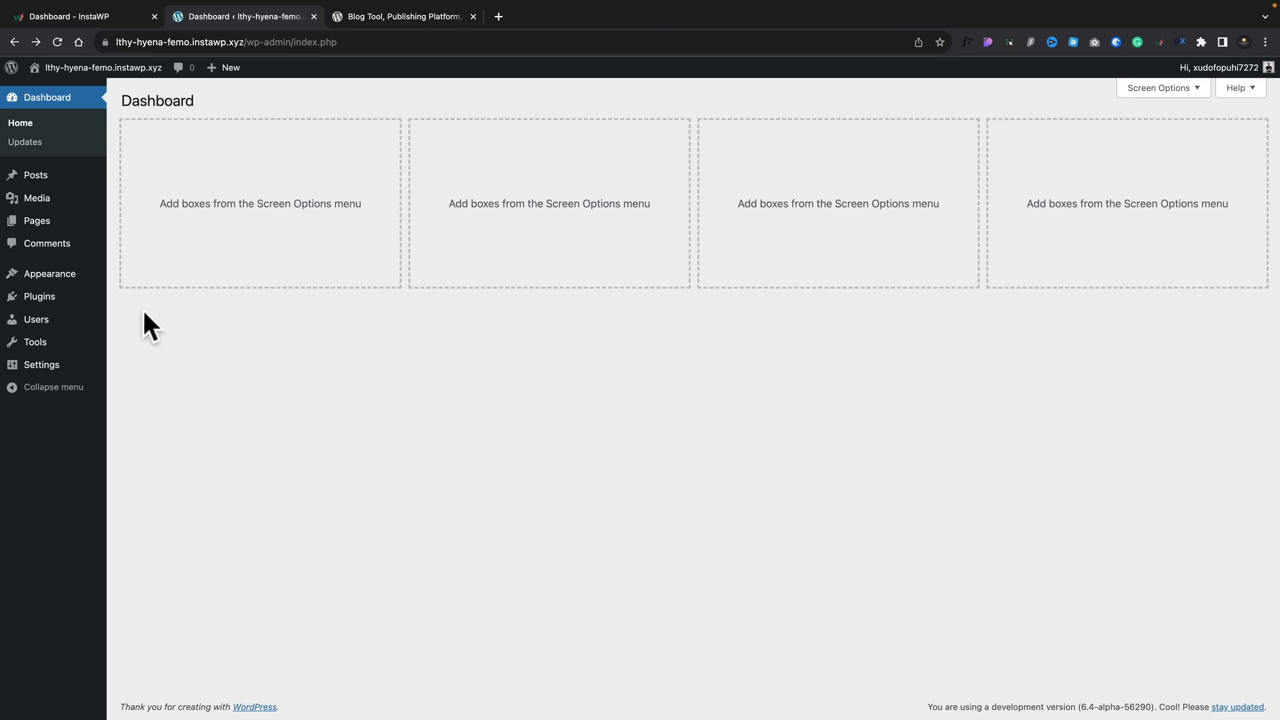
# Open the site editor and go to the Main Navigation menu in its Navigation section
pyautogui.moveTo(62, 278)
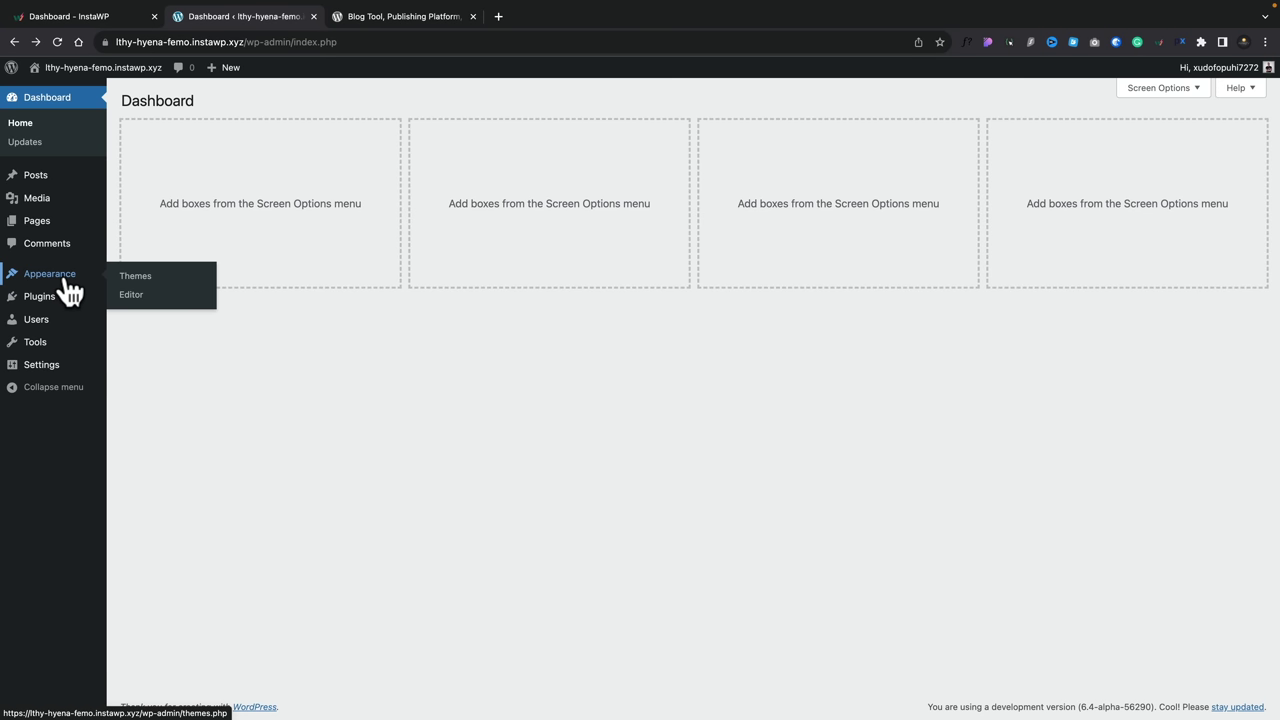
pyautogui.click(148, 299)
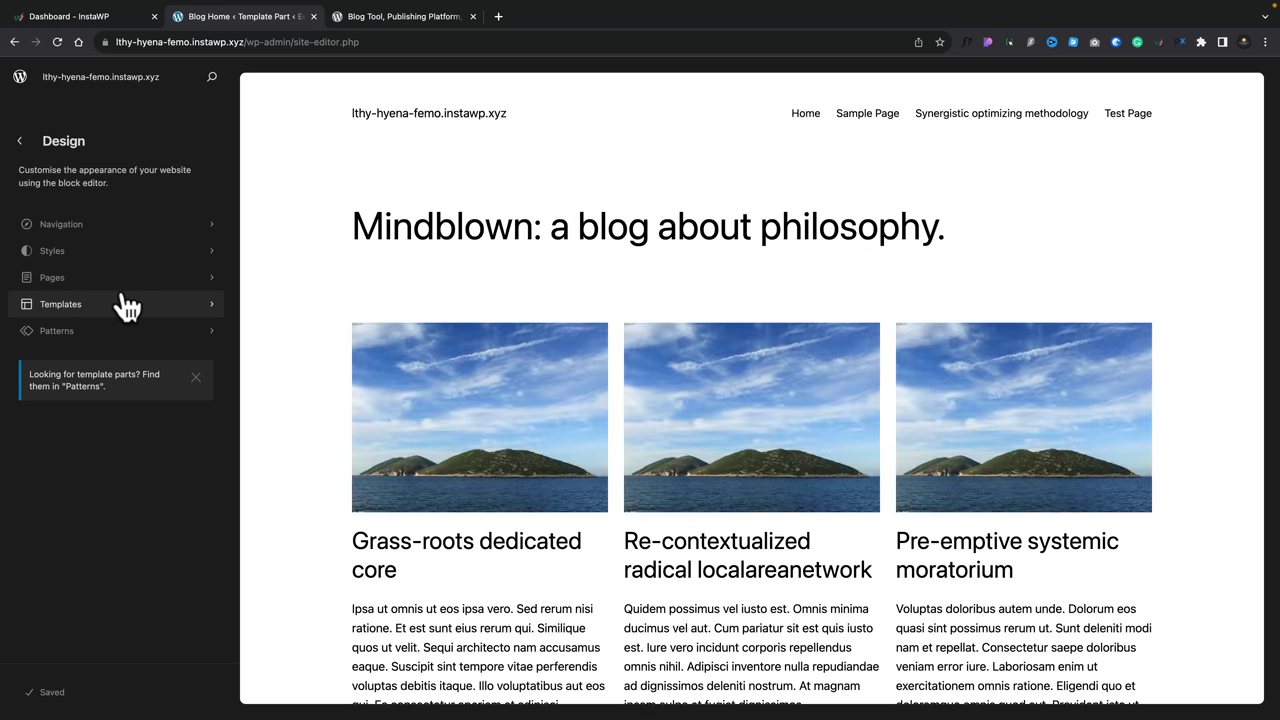
pyautogui.moveTo(213, 397)
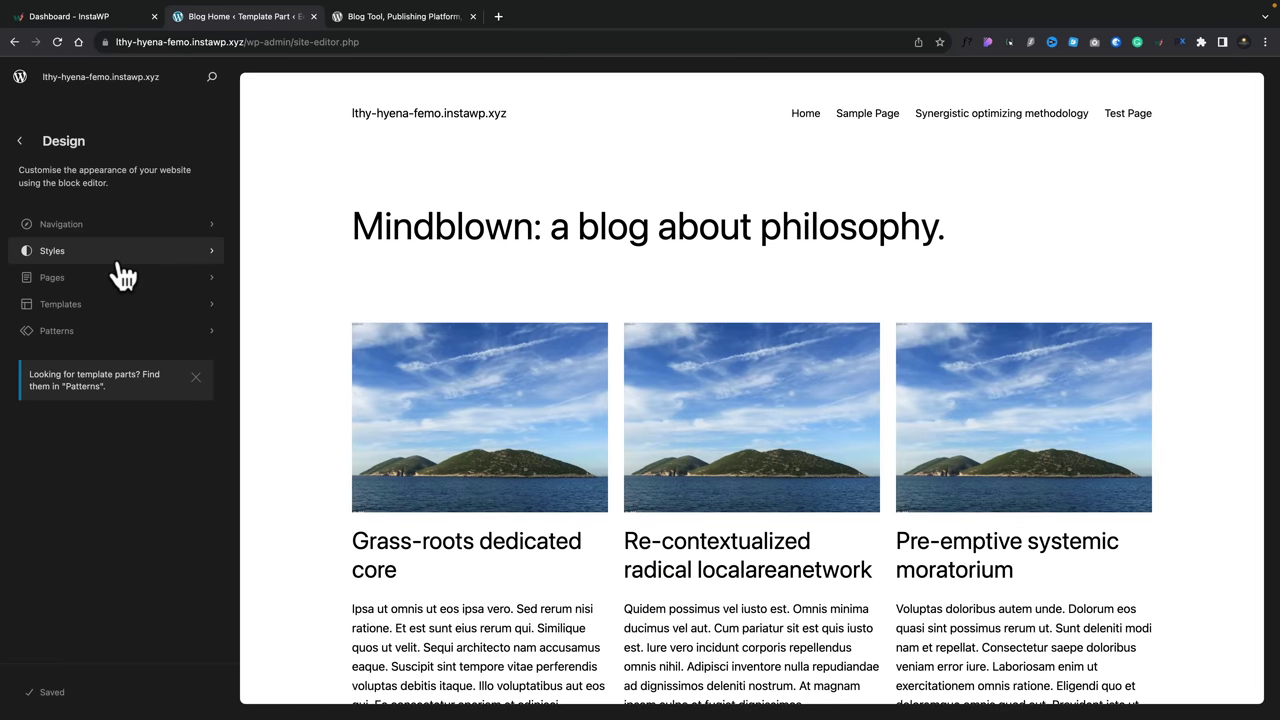
pyautogui.click(105, 226)
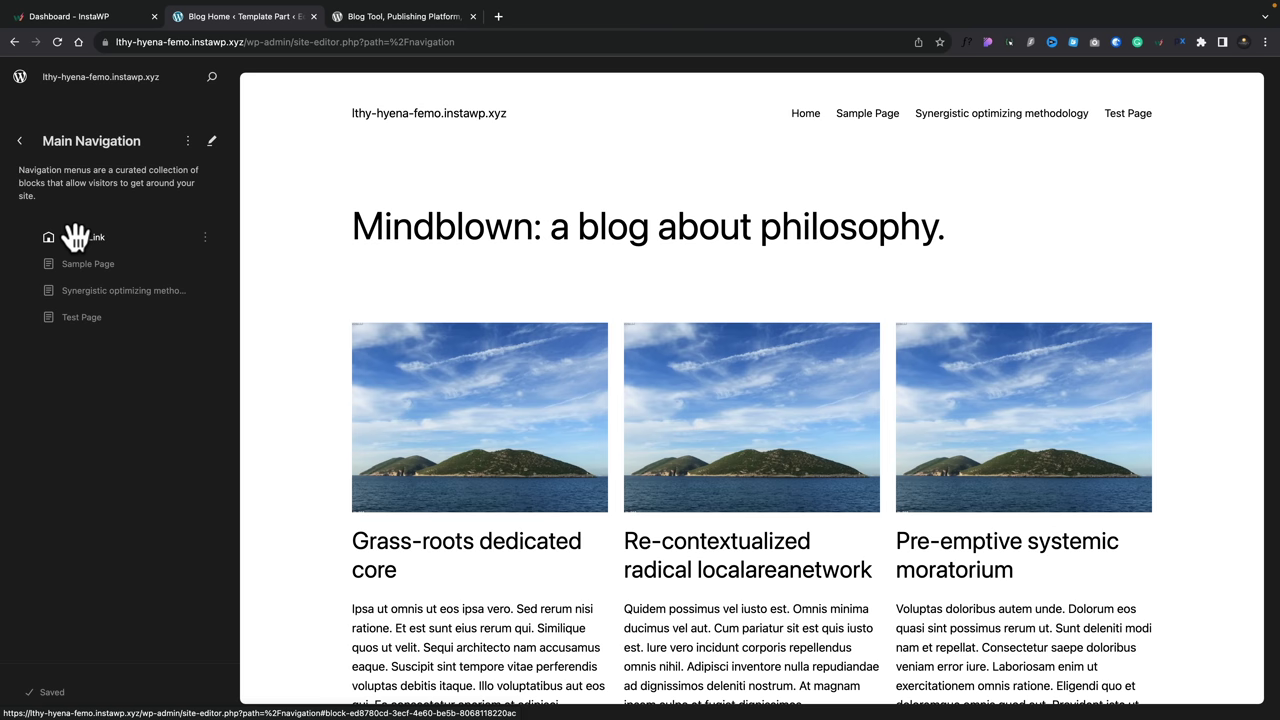
# Reorder Main Navigation so Synergistic optimizing methodology follows Home Link, and nest Sample Page under Test Page
pyautogui.moveTo(47, 316); pyautogui.dragTo(49, 258)
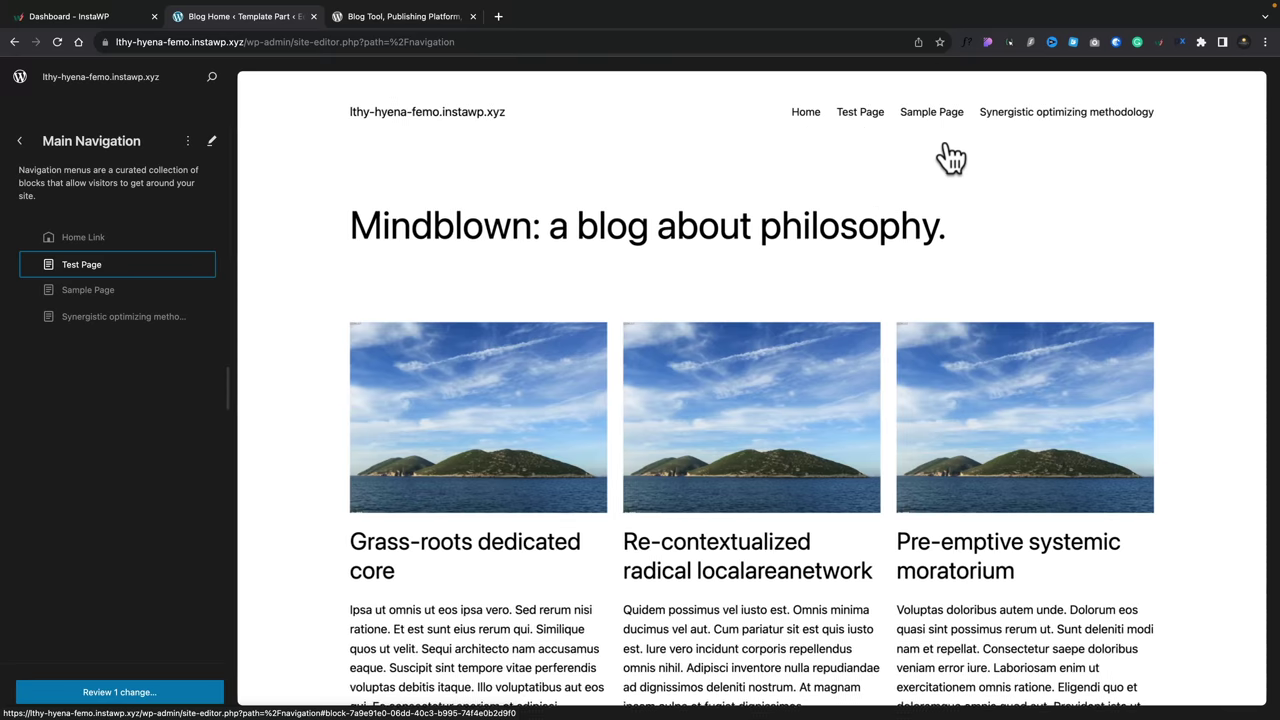
pyautogui.moveTo(44, 312); pyautogui.dragTo(46, 251)
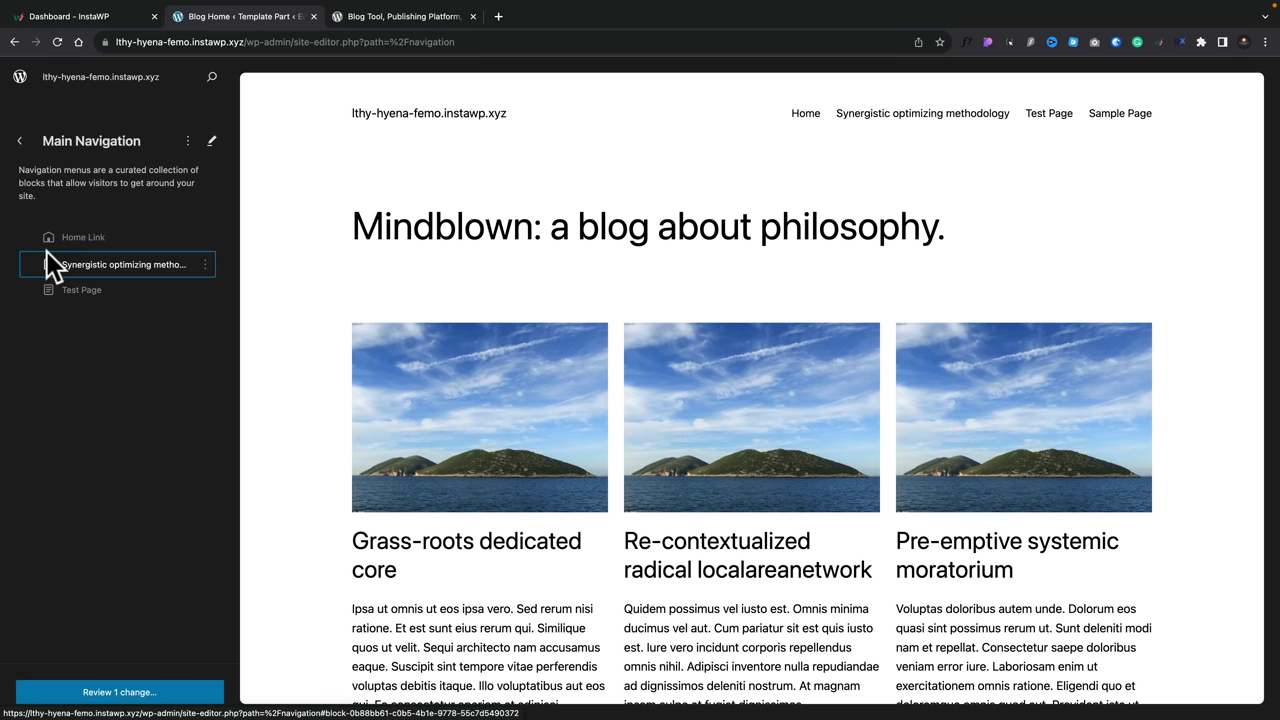
pyautogui.moveTo(47, 319); pyautogui.dragTo(98, 293)
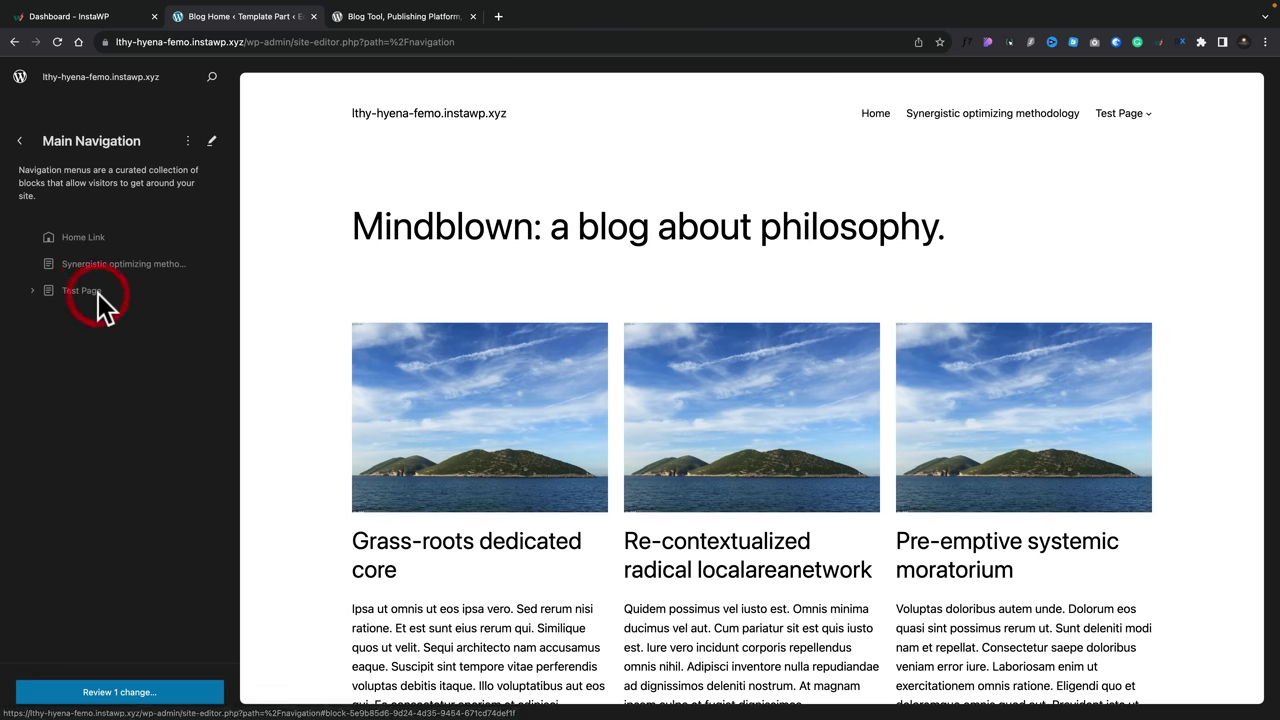
pyautogui.click(32, 290)
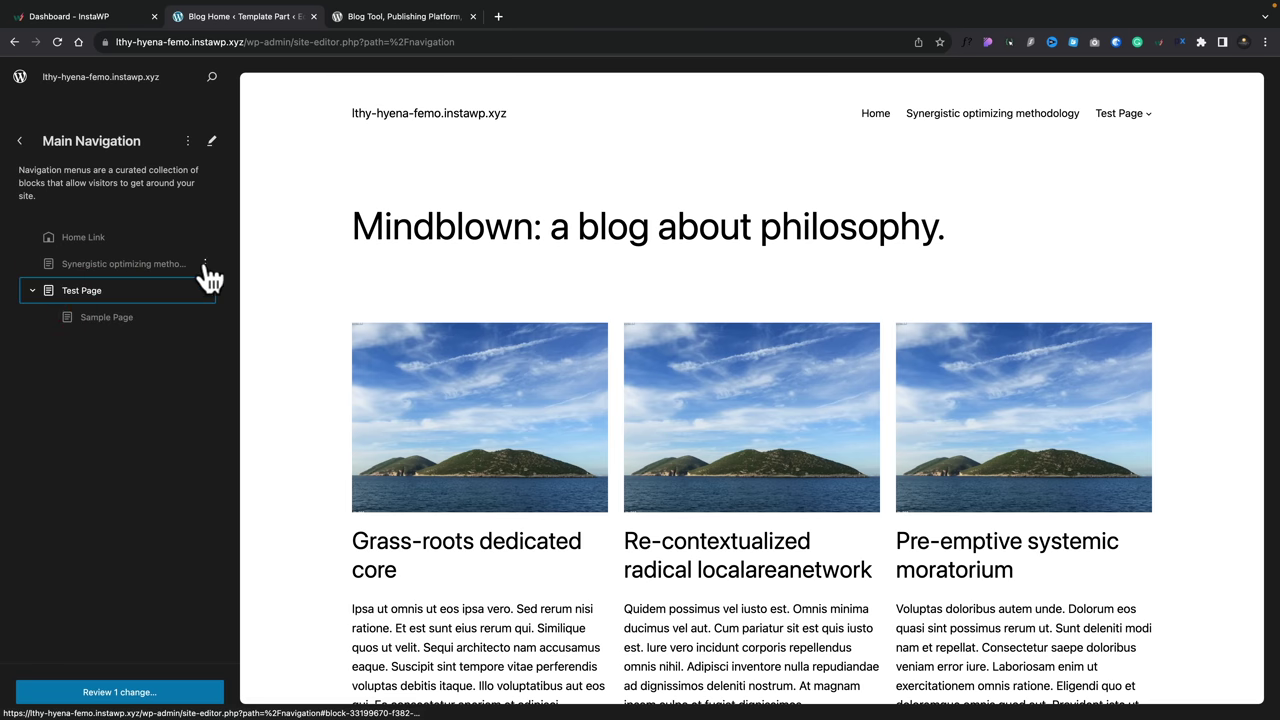
# View the options available for the Synergistic optimizing methodology menu item and for the whole Main Navigation menu
pyautogui.click(205, 264)
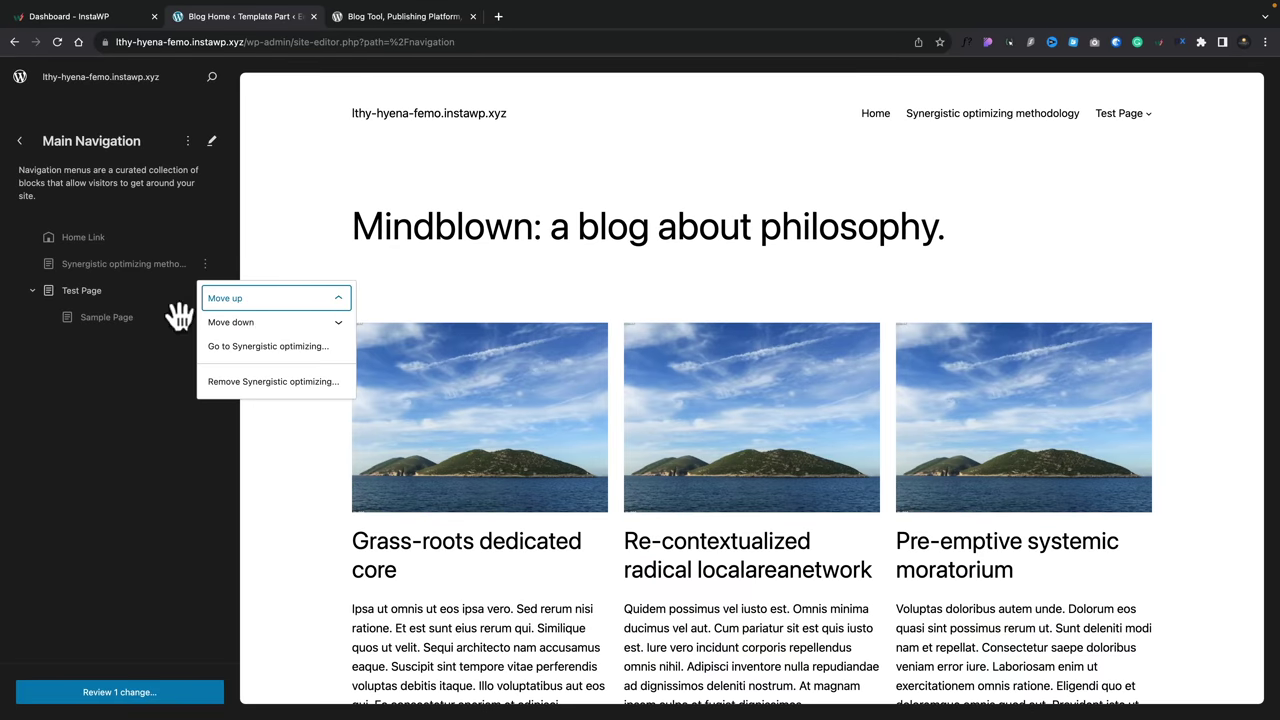
pyautogui.click(107, 406)
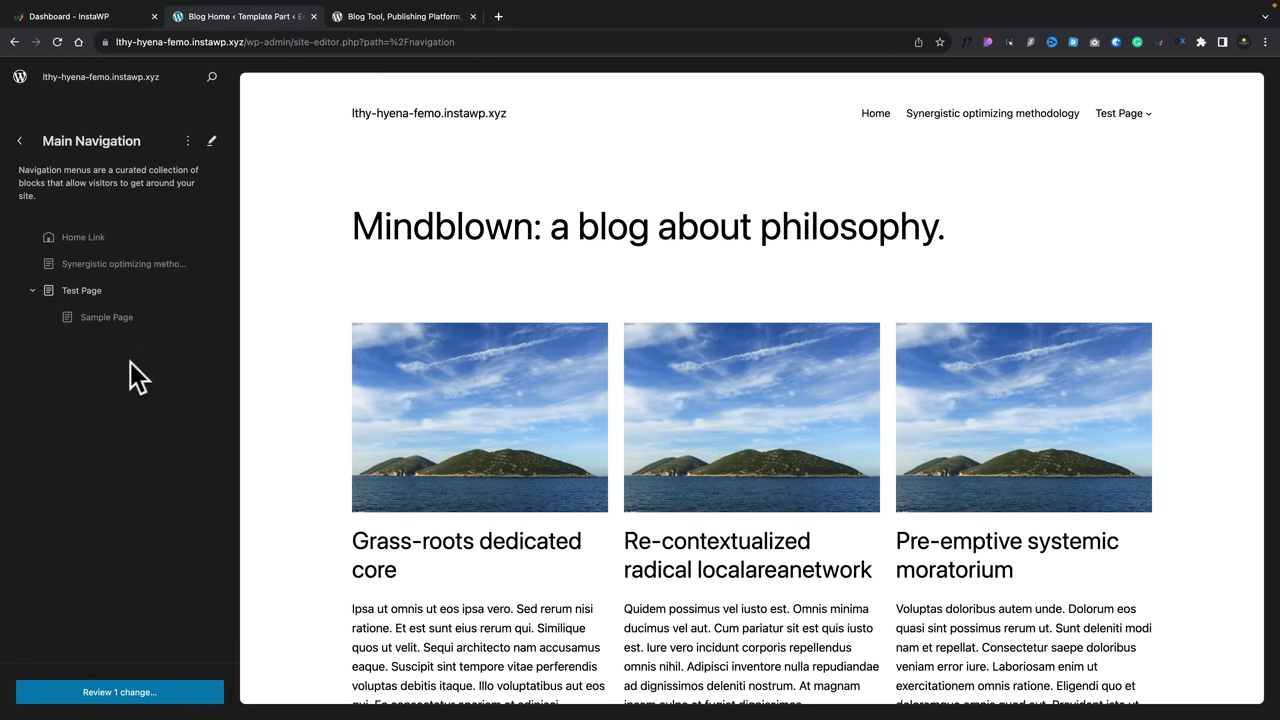
pyautogui.click(189, 143)
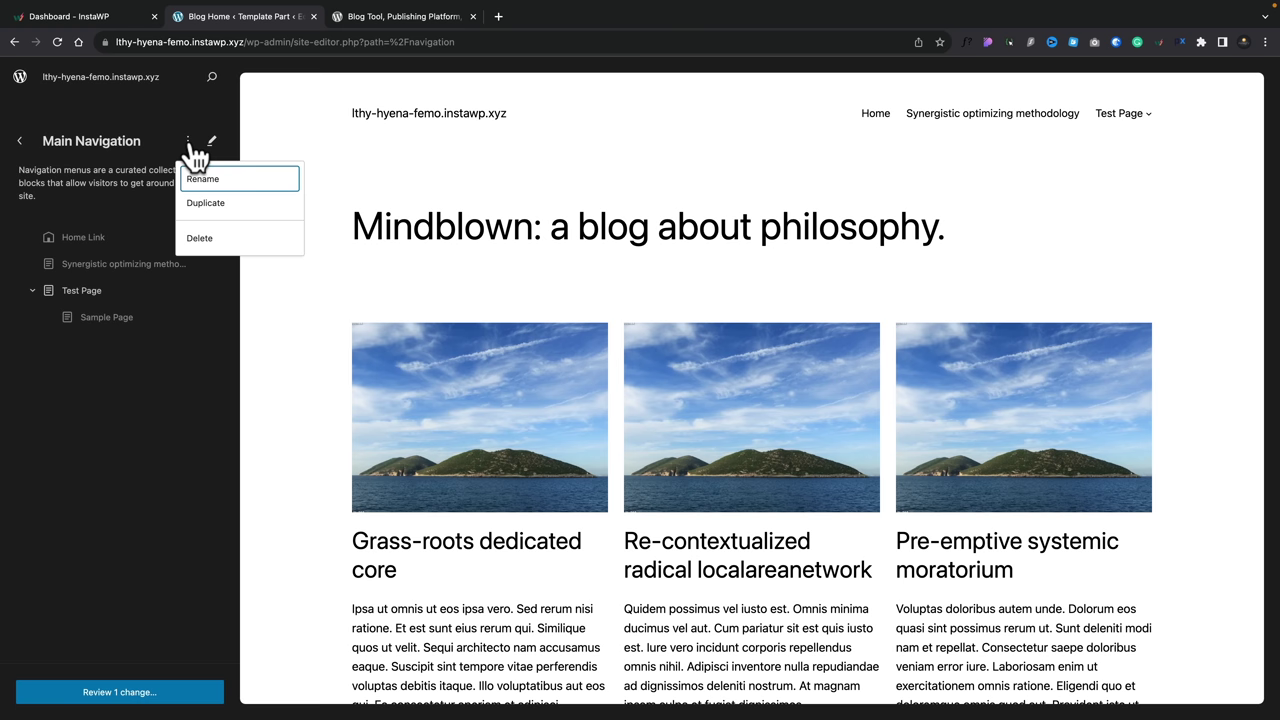
pyautogui.click(148, 133)
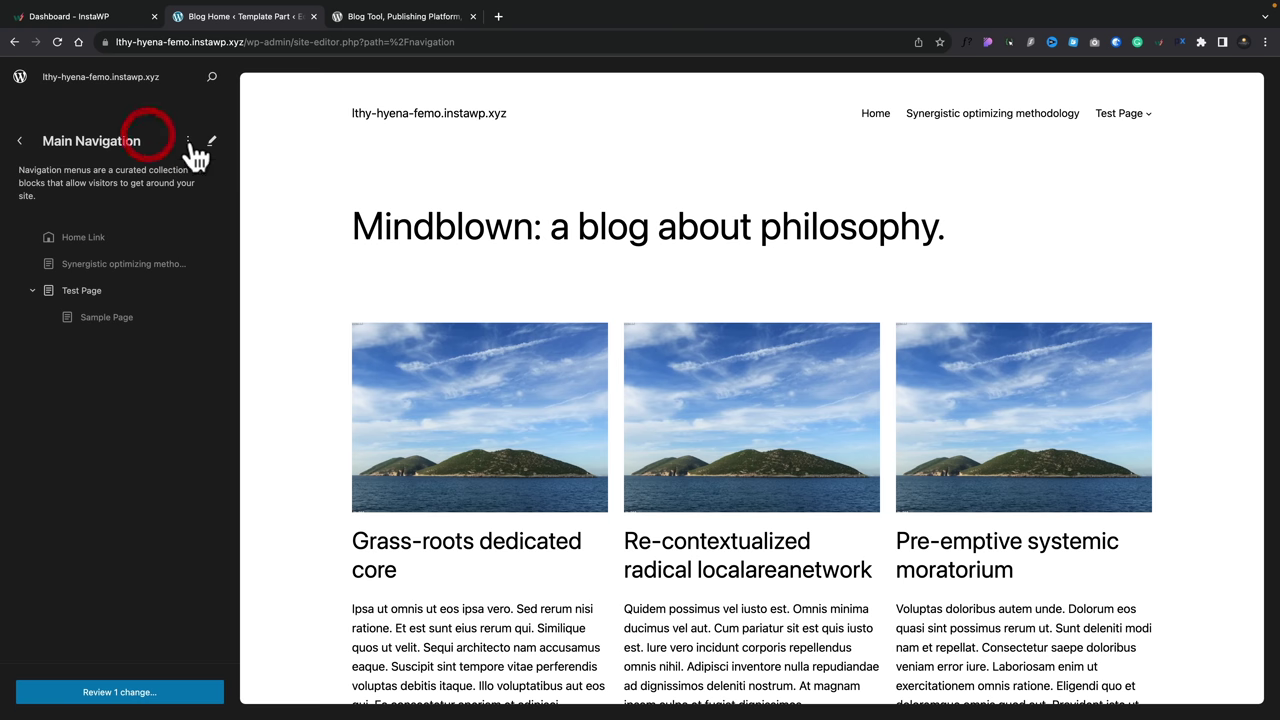
# Open Main Navigation in the full block editor and view the command palette from its title, closing it without running a command
pyautogui.click(210, 143)
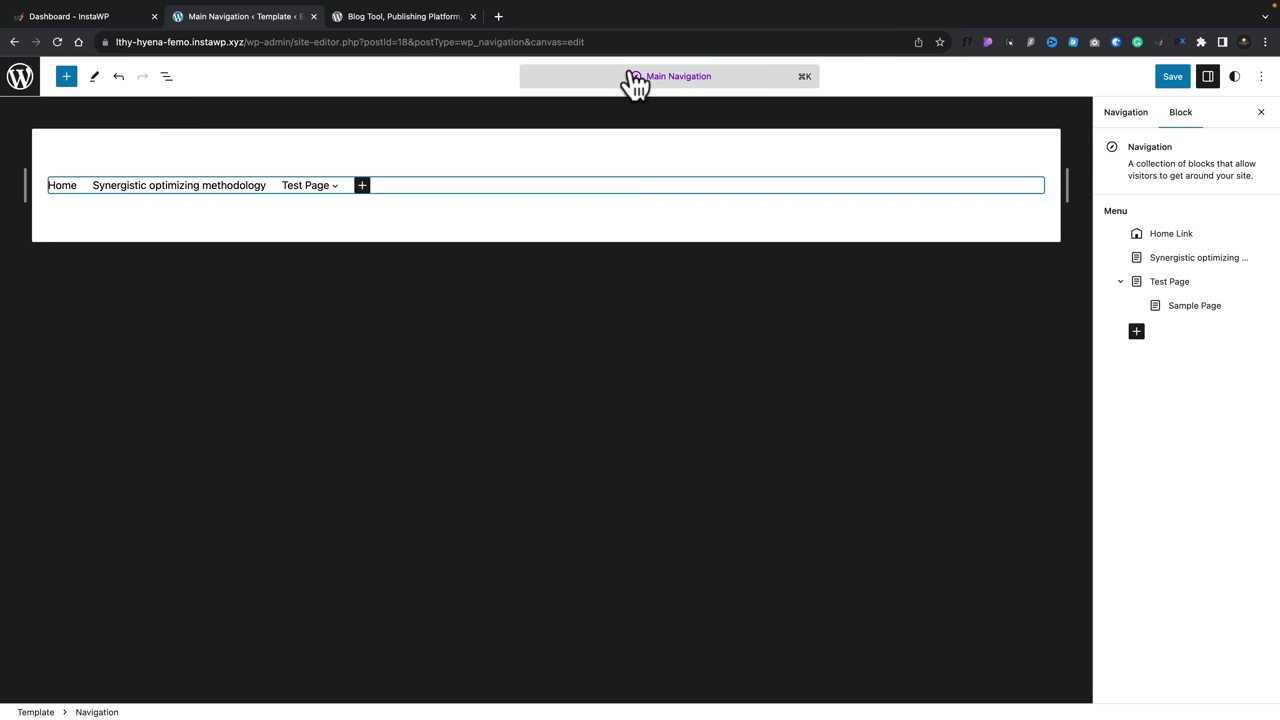
pyautogui.click(705, 79)
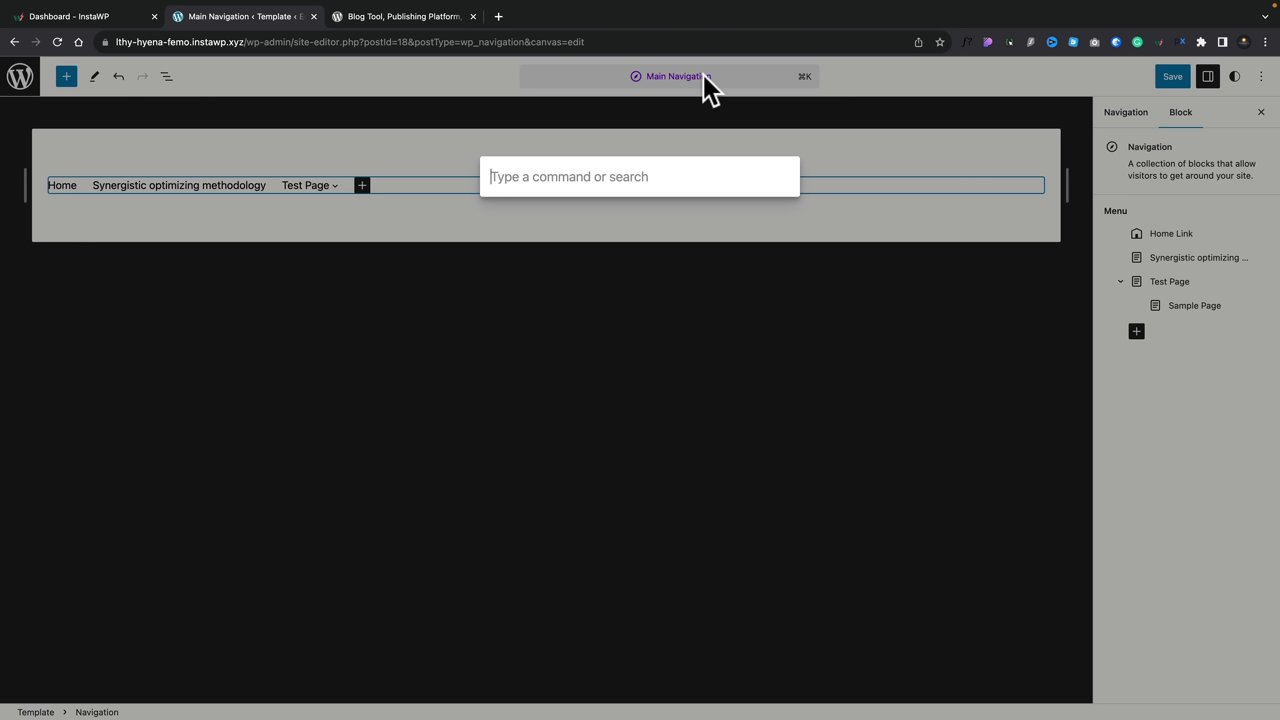
pyautogui.click(566, 177)
pyautogui.press('Escape')
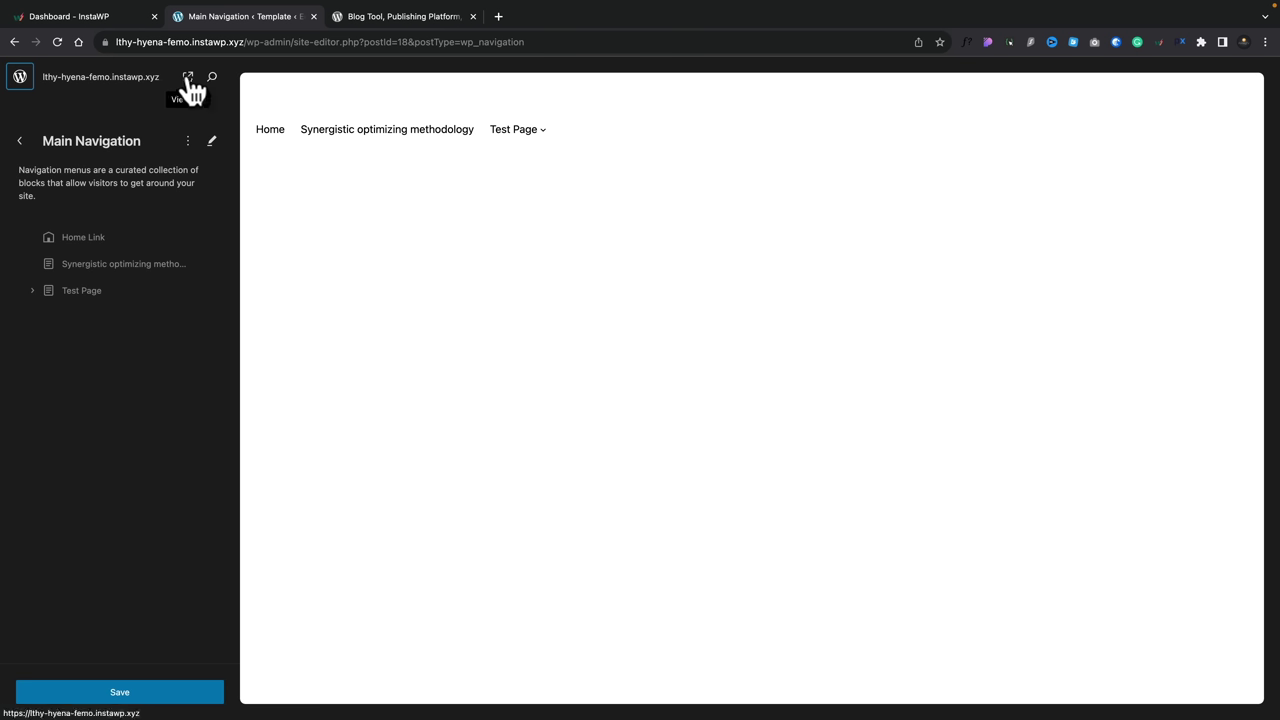
# Go to the pages section through the command palette and open the Styles section of the site design
pyautogui.click(188, 78)
pyautogui.click(212, 79)
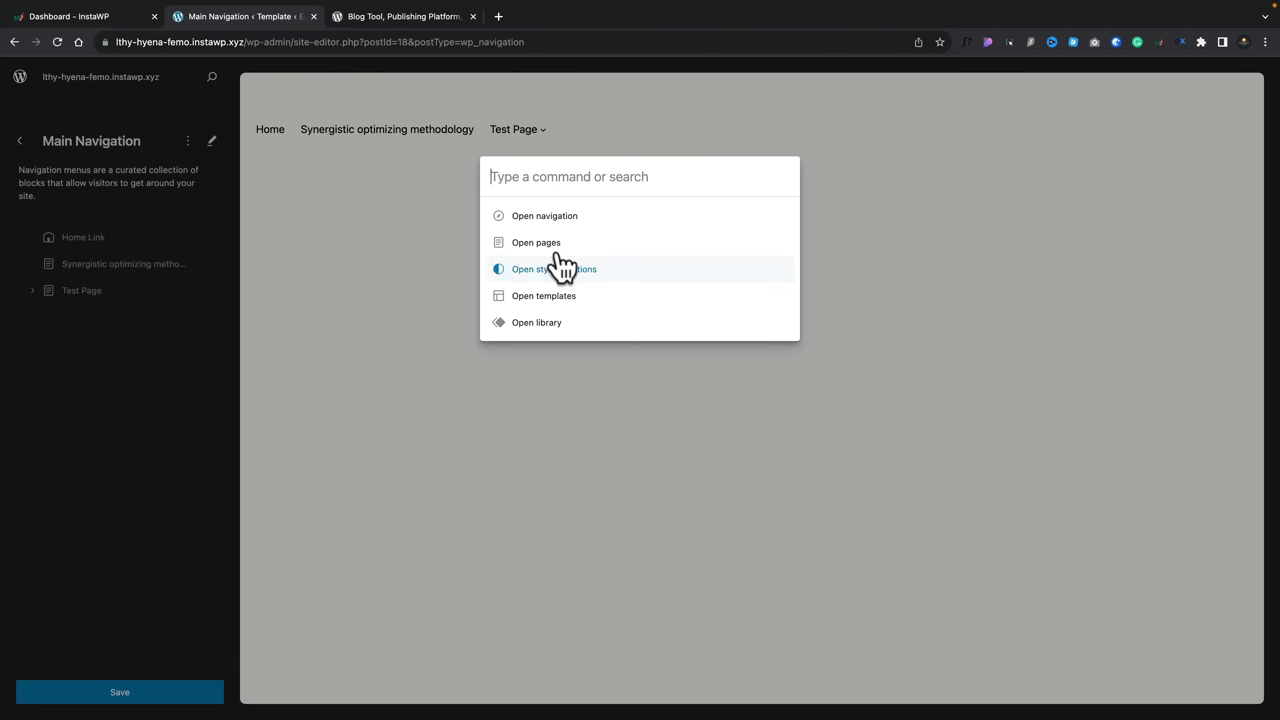
pyautogui.click(195, 362)
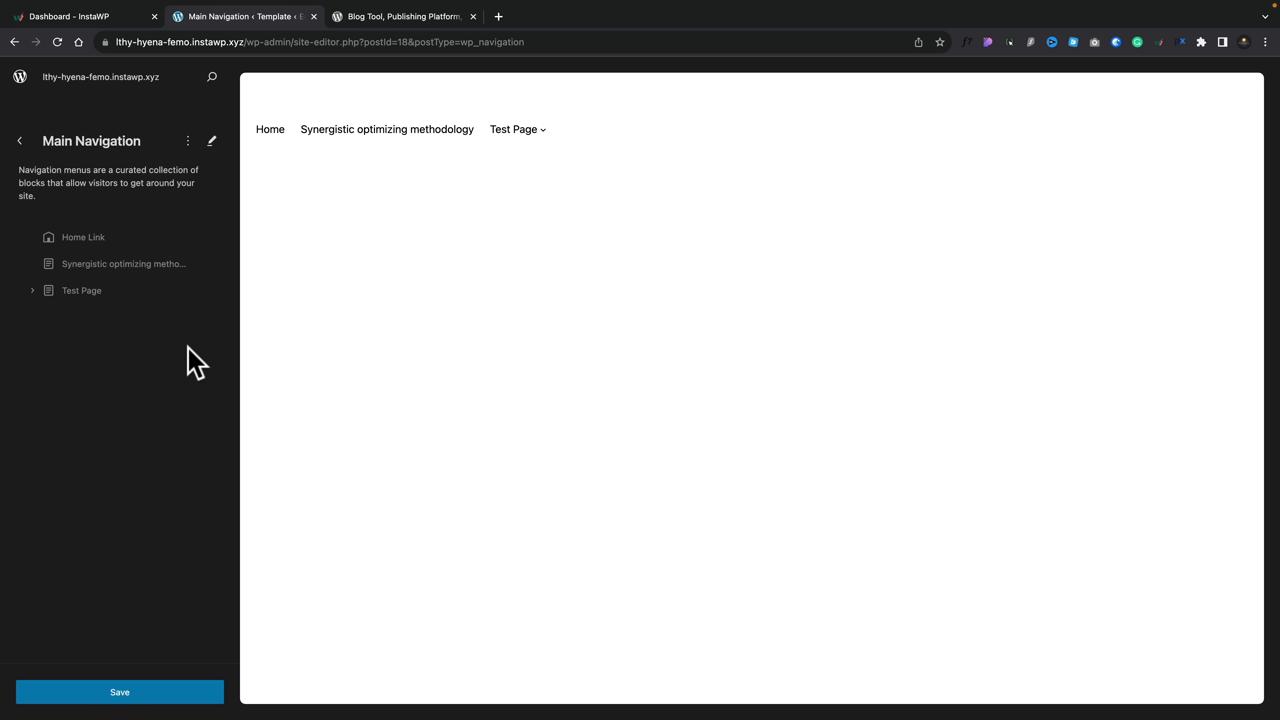
pyautogui.press('super+k')
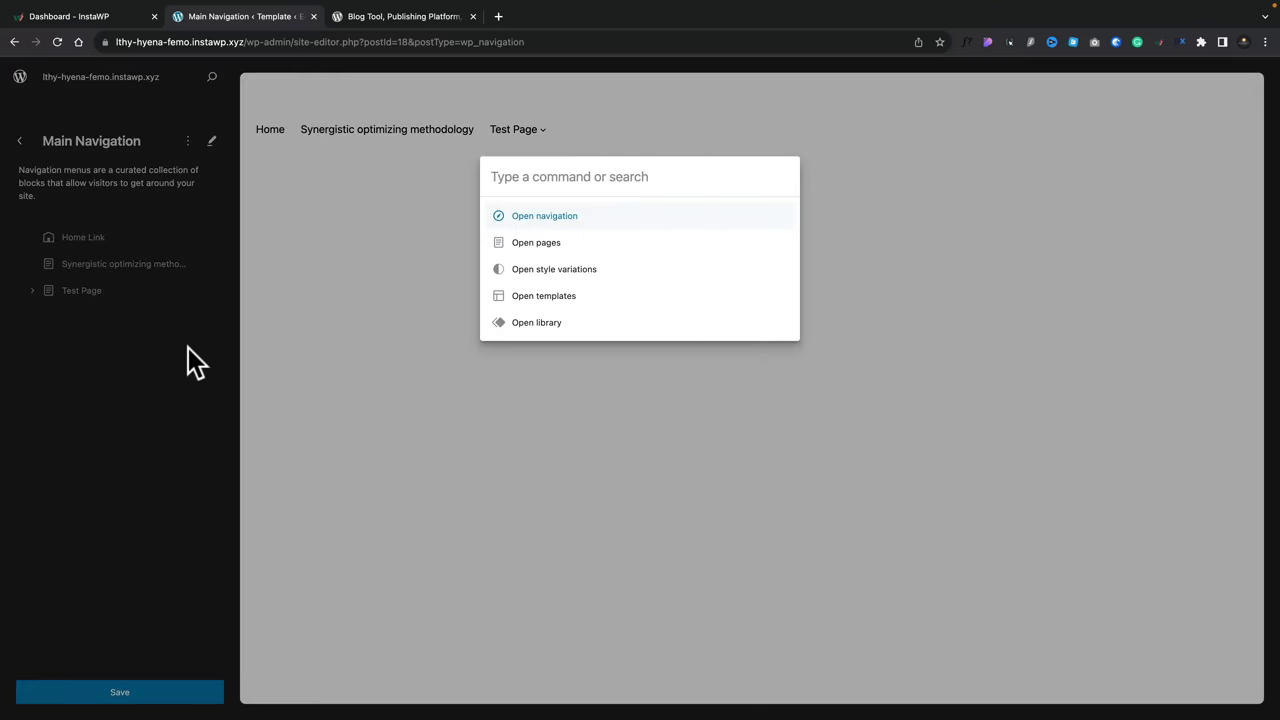
pyautogui.click(533, 245)
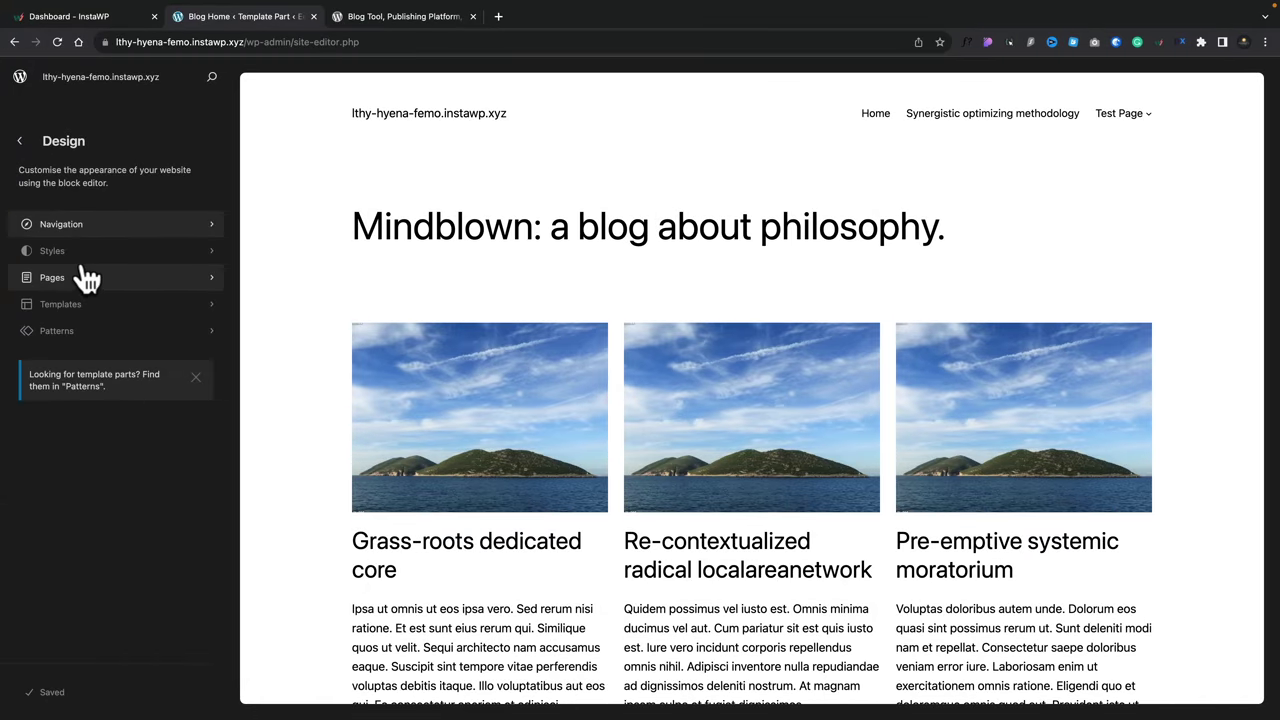
pyautogui.click(60, 252)
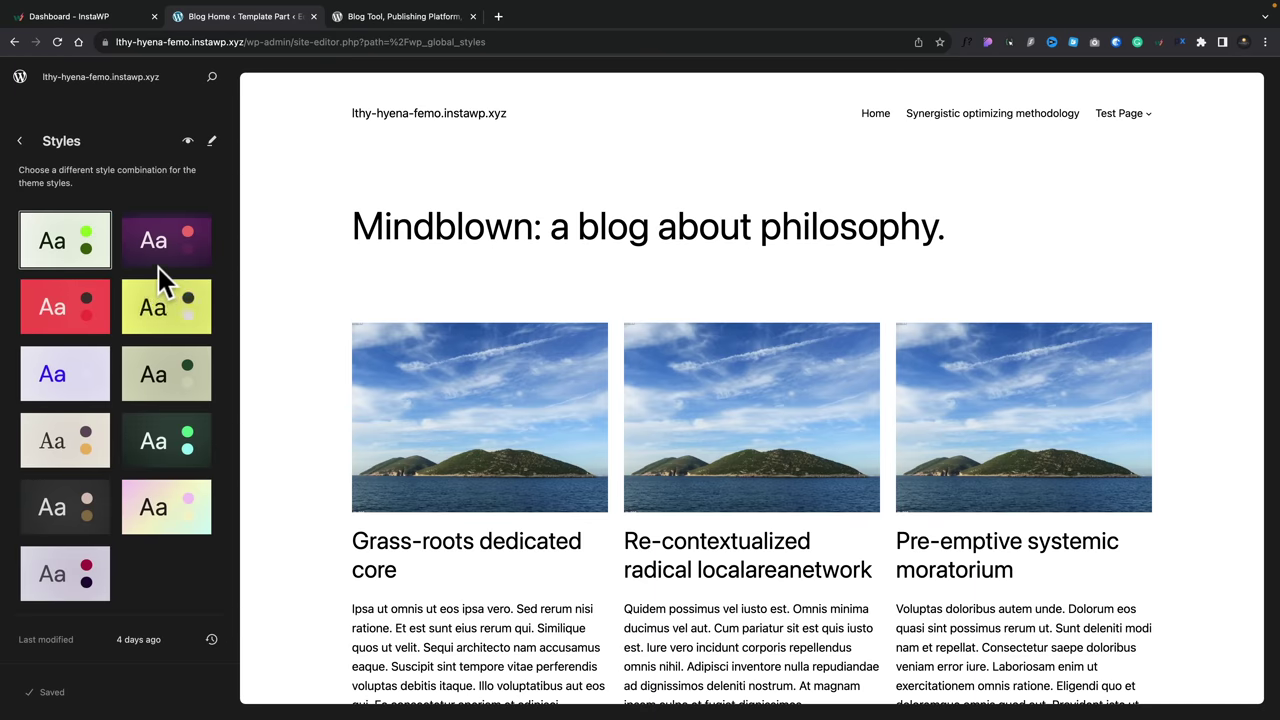
# Try the Canary, Block out, Electric, Pilgrimage and Pitch style variations on the site
pyautogui.click(150, 313)
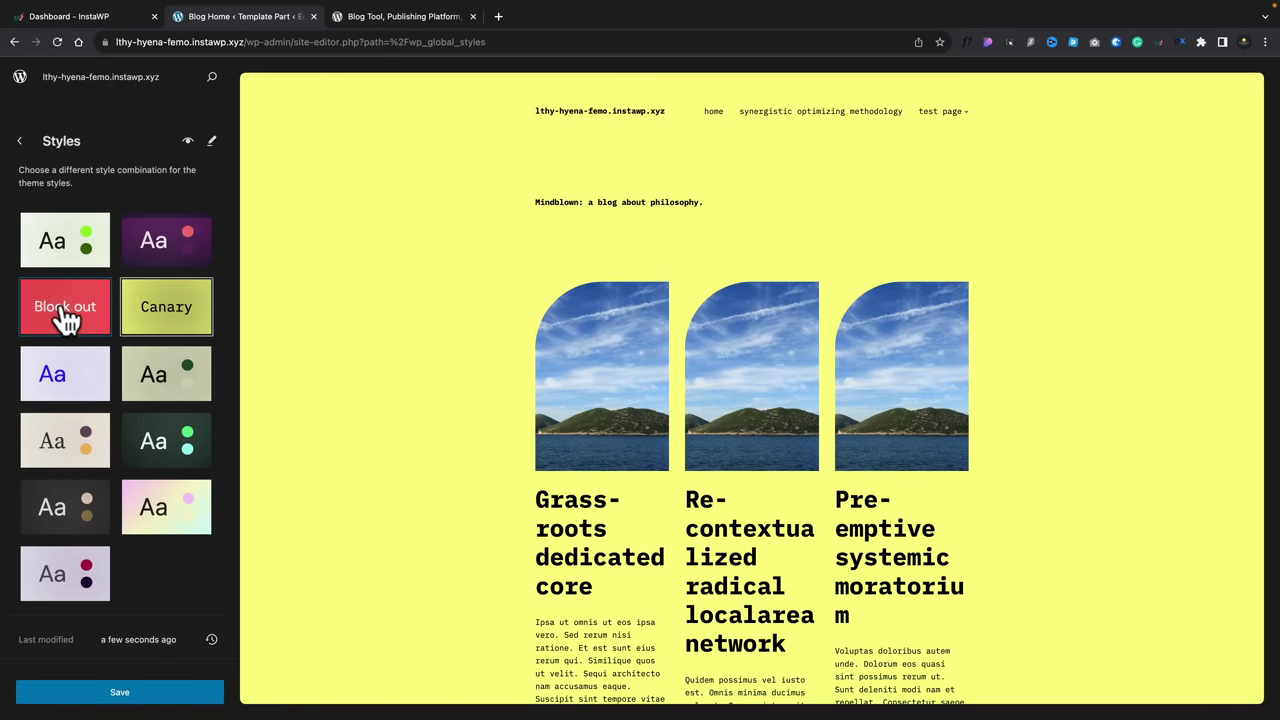
pyautogui.click(65, 318)
pyautogui.click(63, 380)
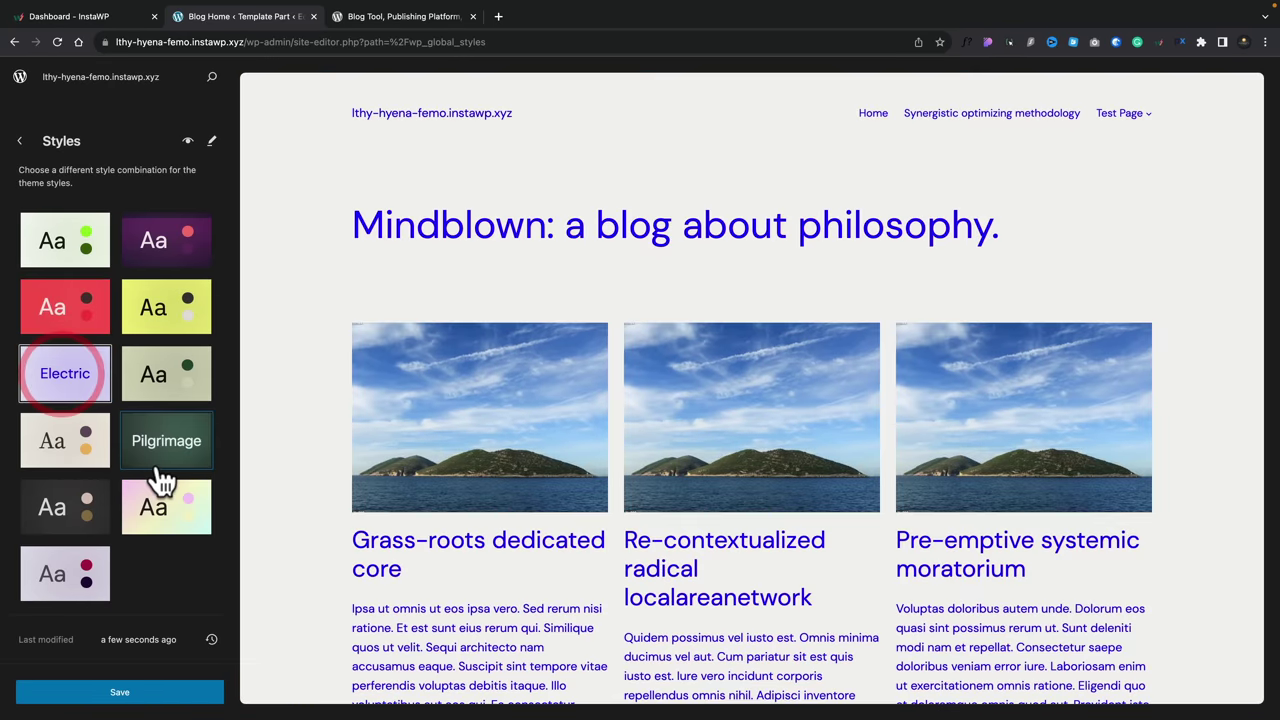
pyautogui.click(160, 468)
pyautogui.click(115, 513)
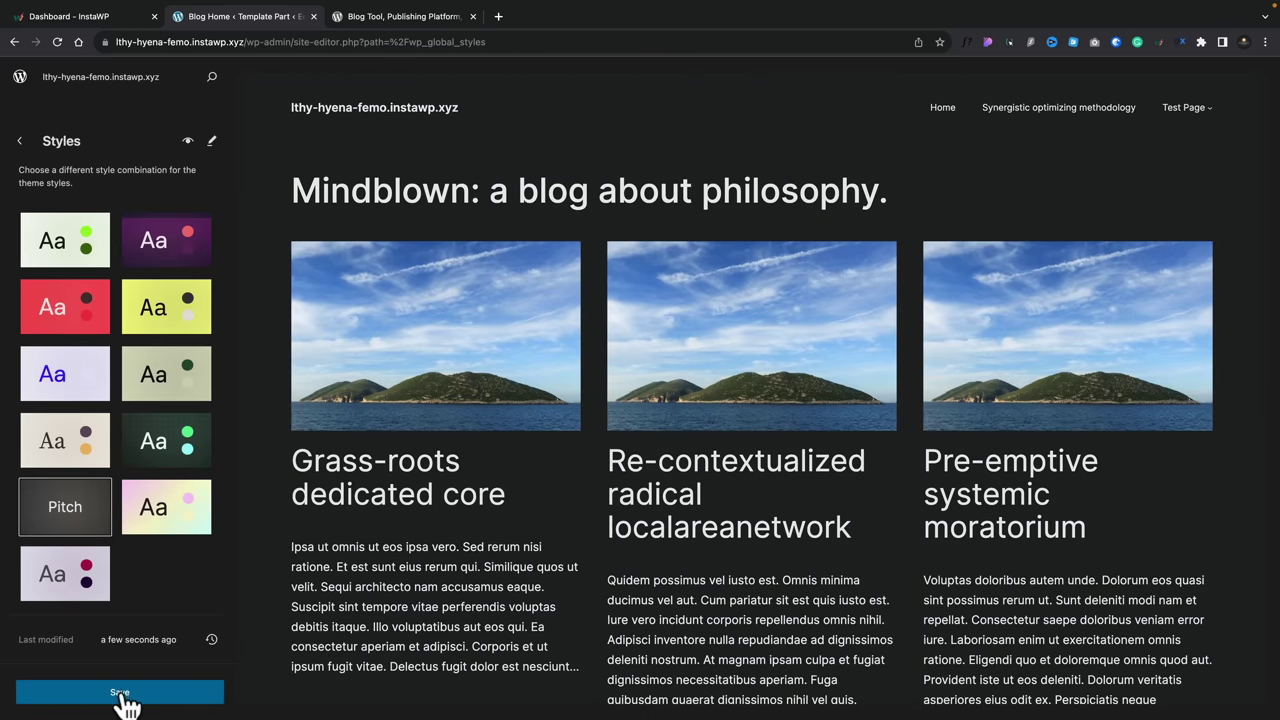
# Open the Style Book and examine how headings, images, lists, calendar and code blocks look in the Pitch style
pyautogui.click(188, 143)
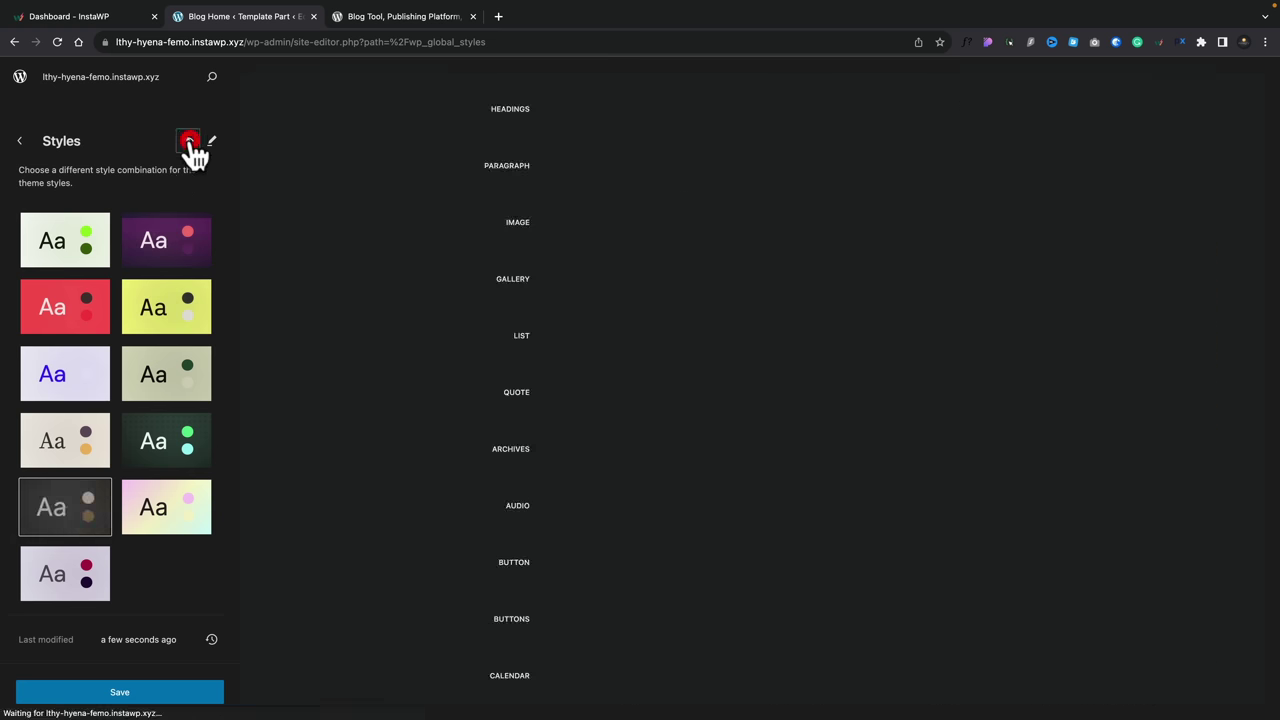
pyautogui.scroll(-10, 430, 397)
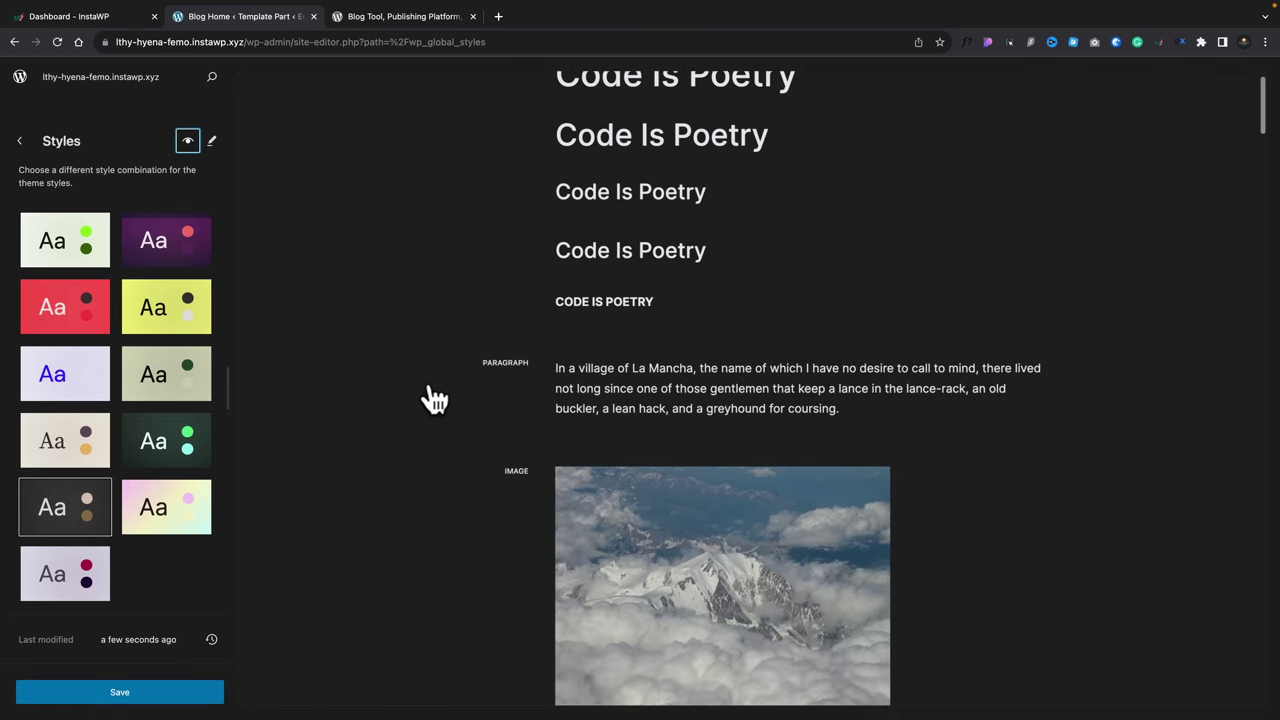
pyautogui.scroll(-7, 435, 398)
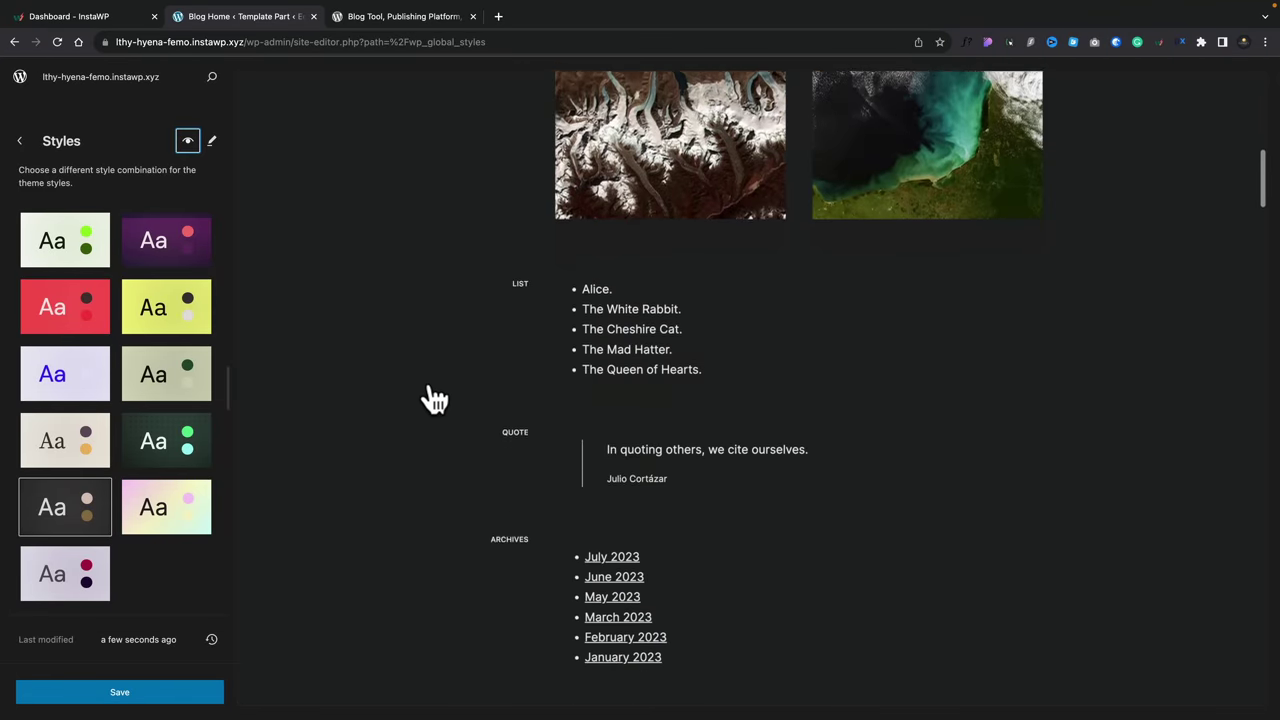
pyautogui.scroll(-6, 435, 398)
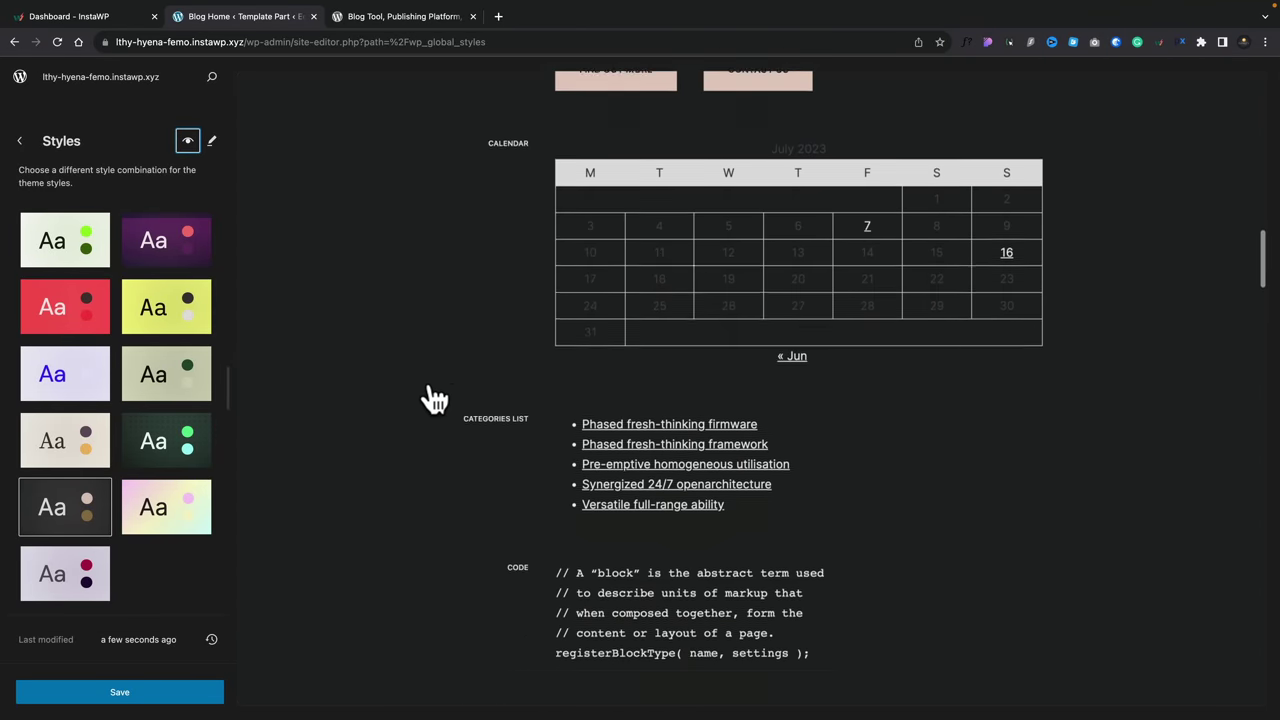
pyautogui.scroll(-2, 430, 396)
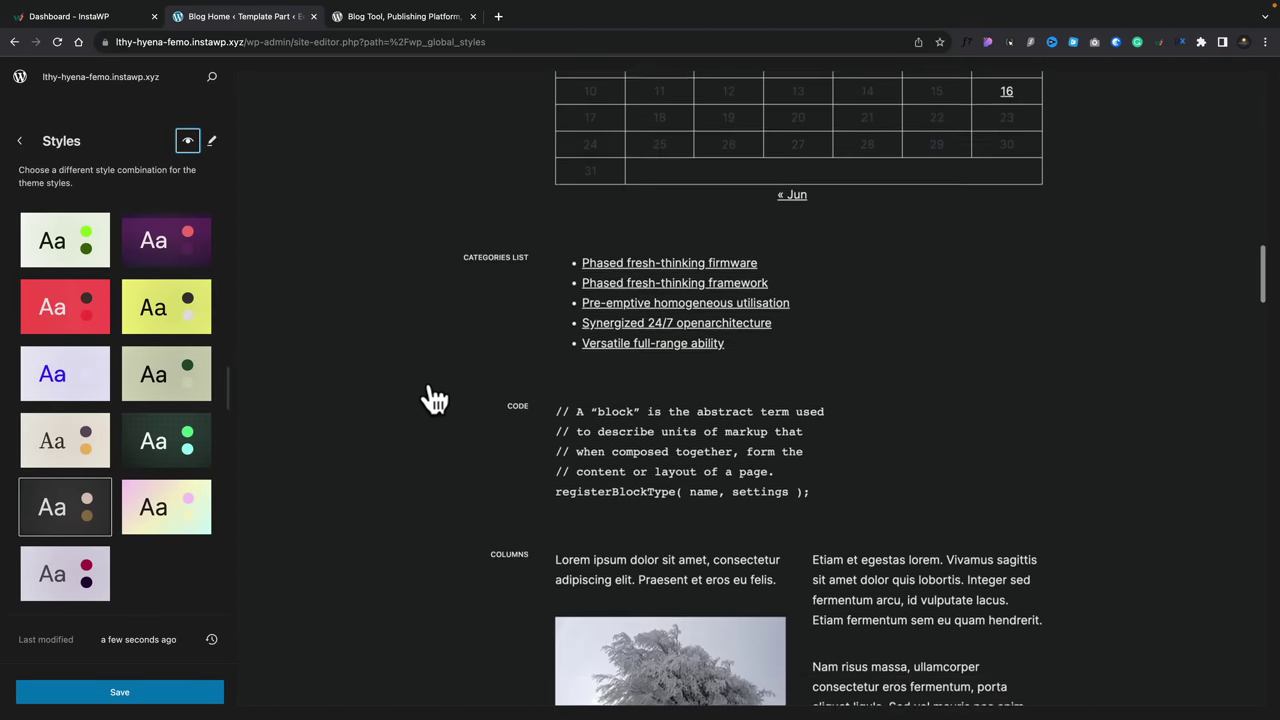
# Apply the Canary style variation and review the block samples in the Style Book
pyautogui.click(155, 310)
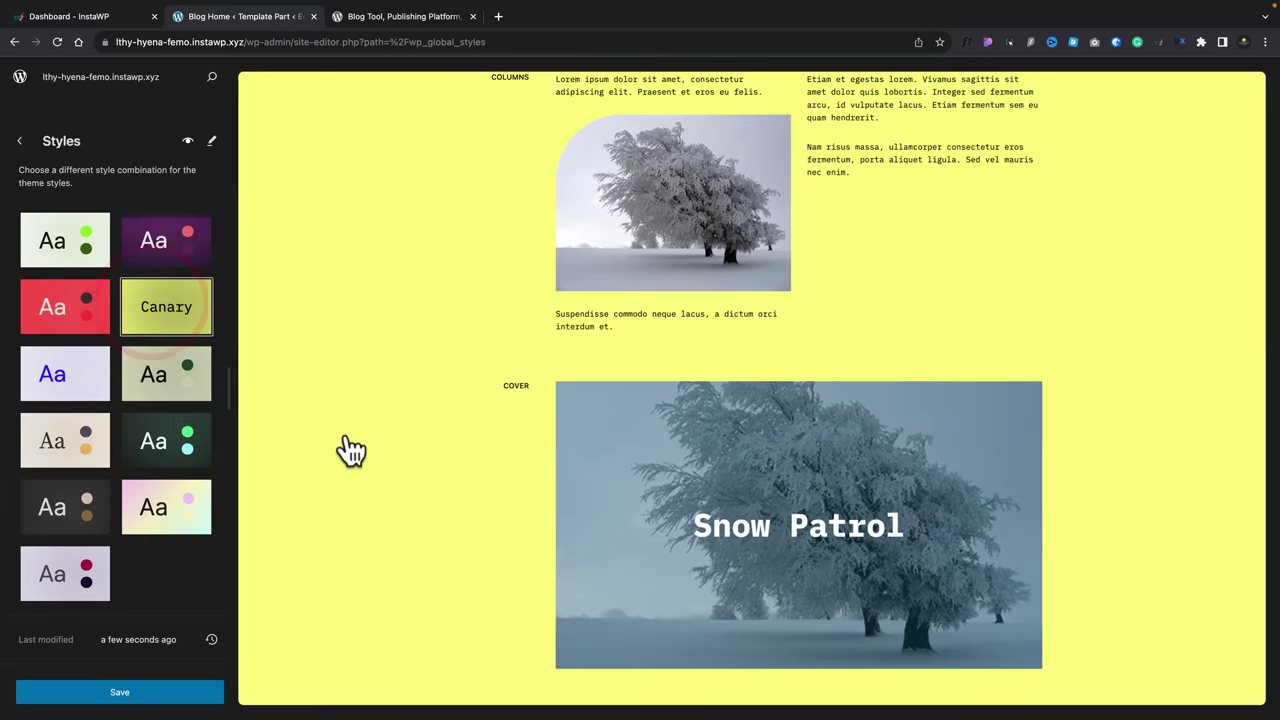
pyautogui.scroll(10, 343, 449)
pyautogui.scroll(10, 350, 451)
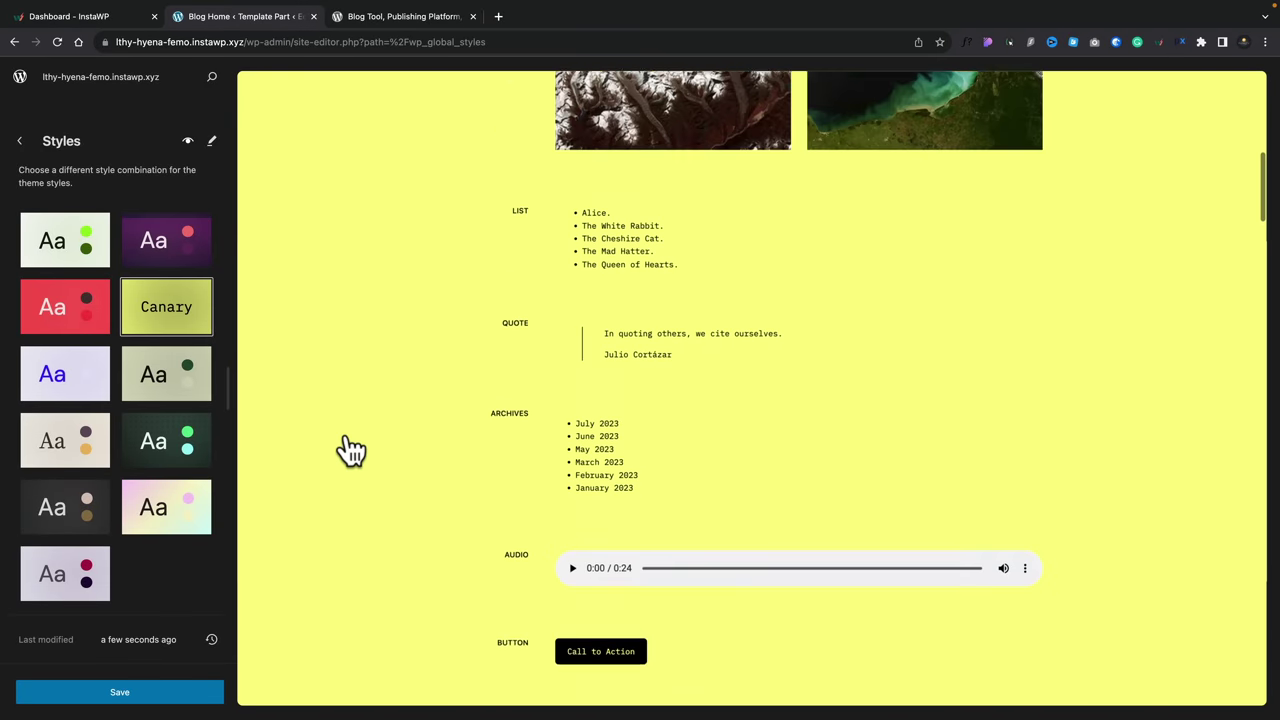
pyautogui.scroll(1, 350, 451)
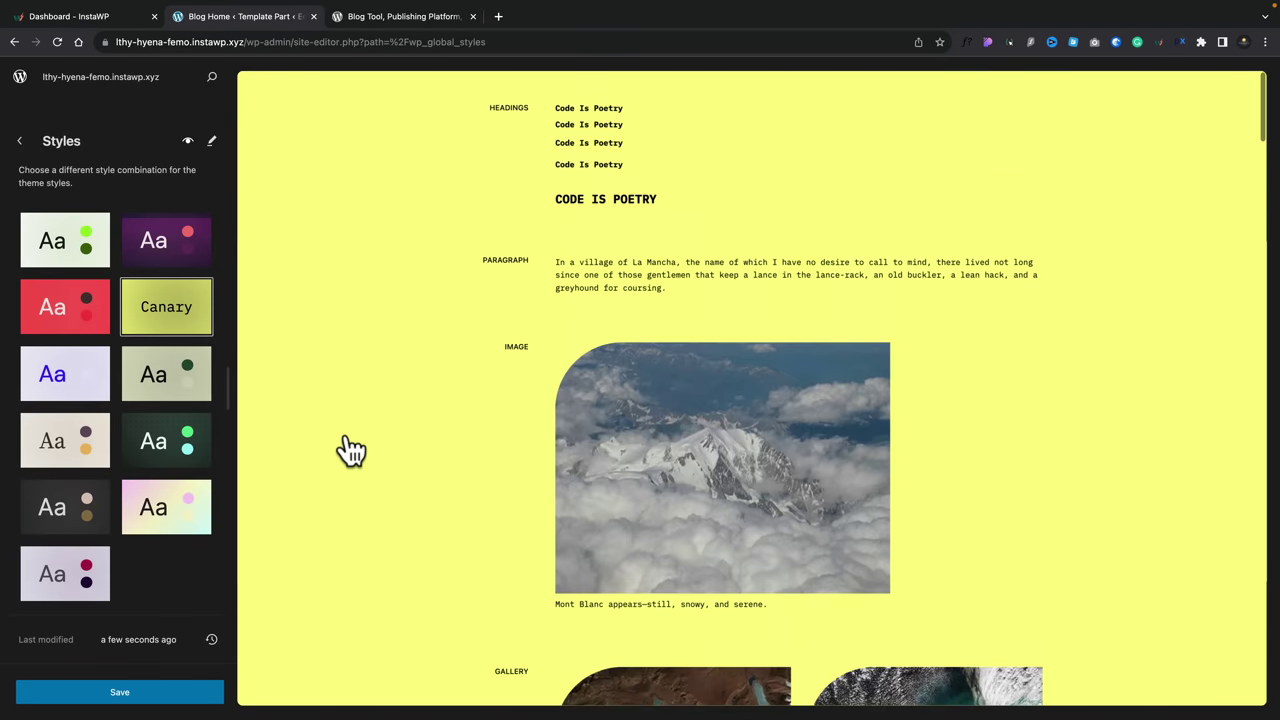
pyautogui.scroll(-5, 350, 451)
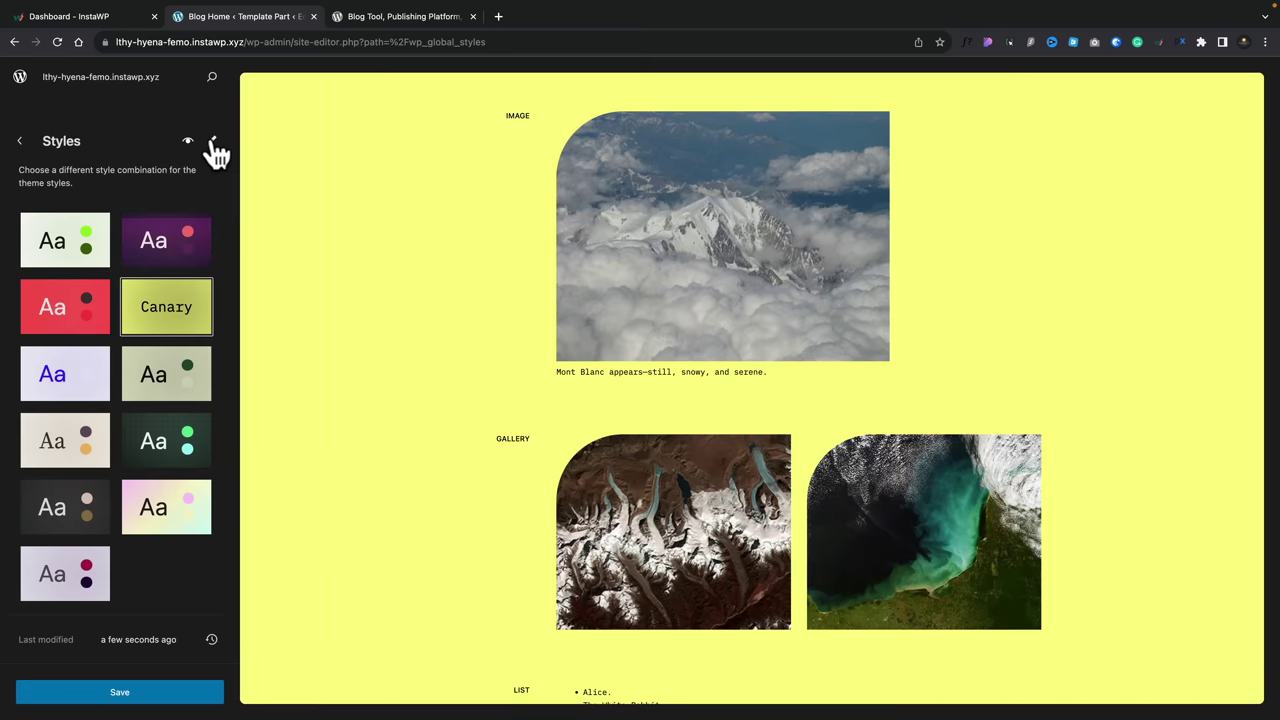
# Open the styles for full editing and examine the Style Book's Media, Design, Widgets and Text categories
pyautogui.click(213, 145)
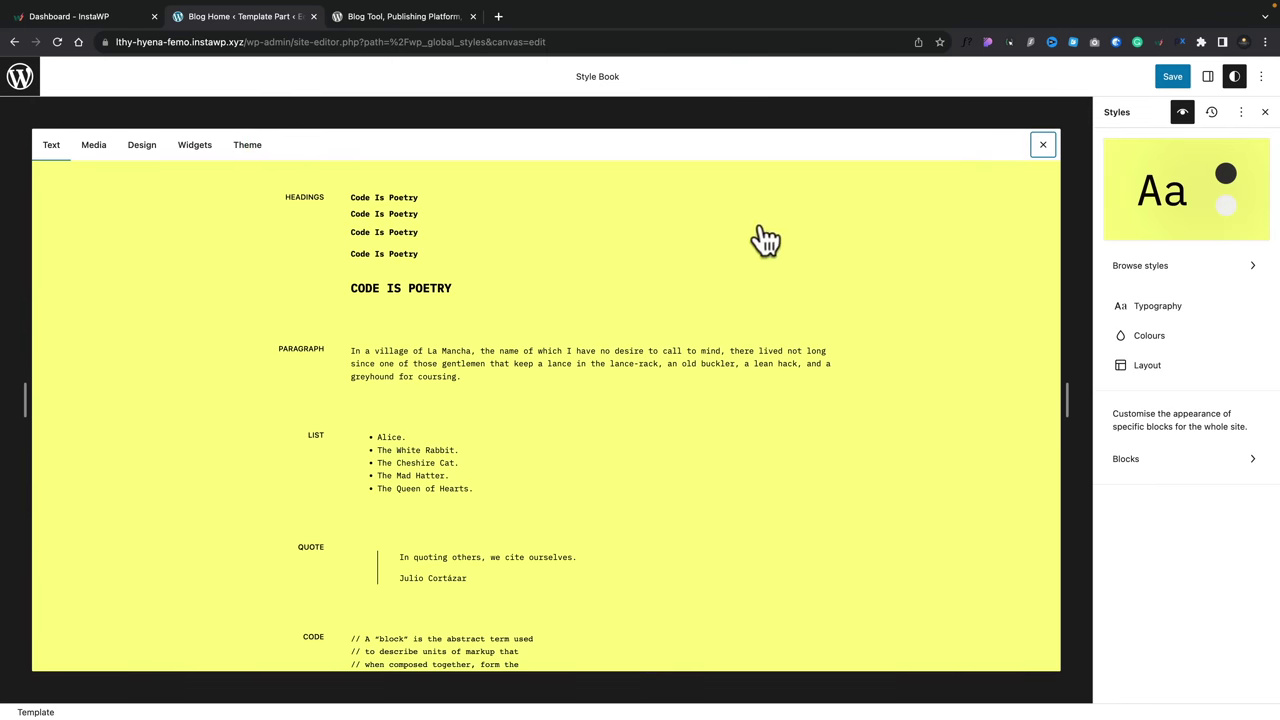
pyautogui.click(96, 150)
pyautogui.click(139, 158)
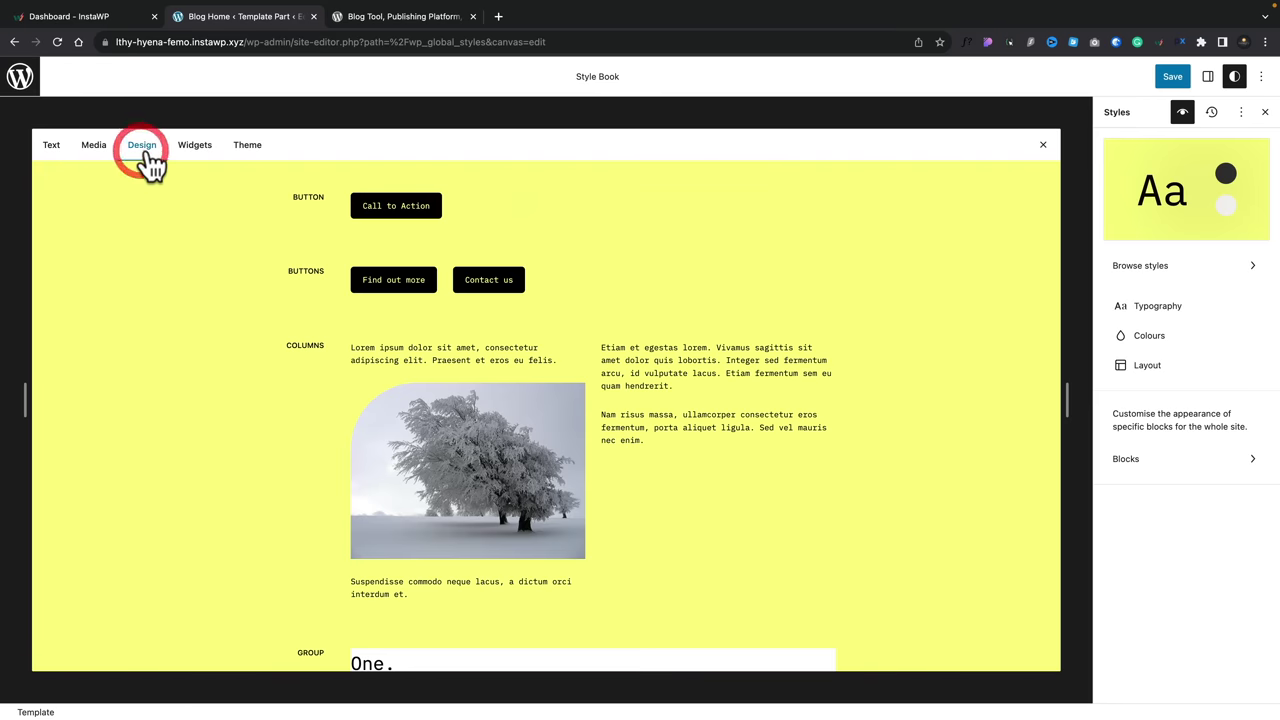
pyautogui.click(190, 158)
pyautogui.click(57, 160)
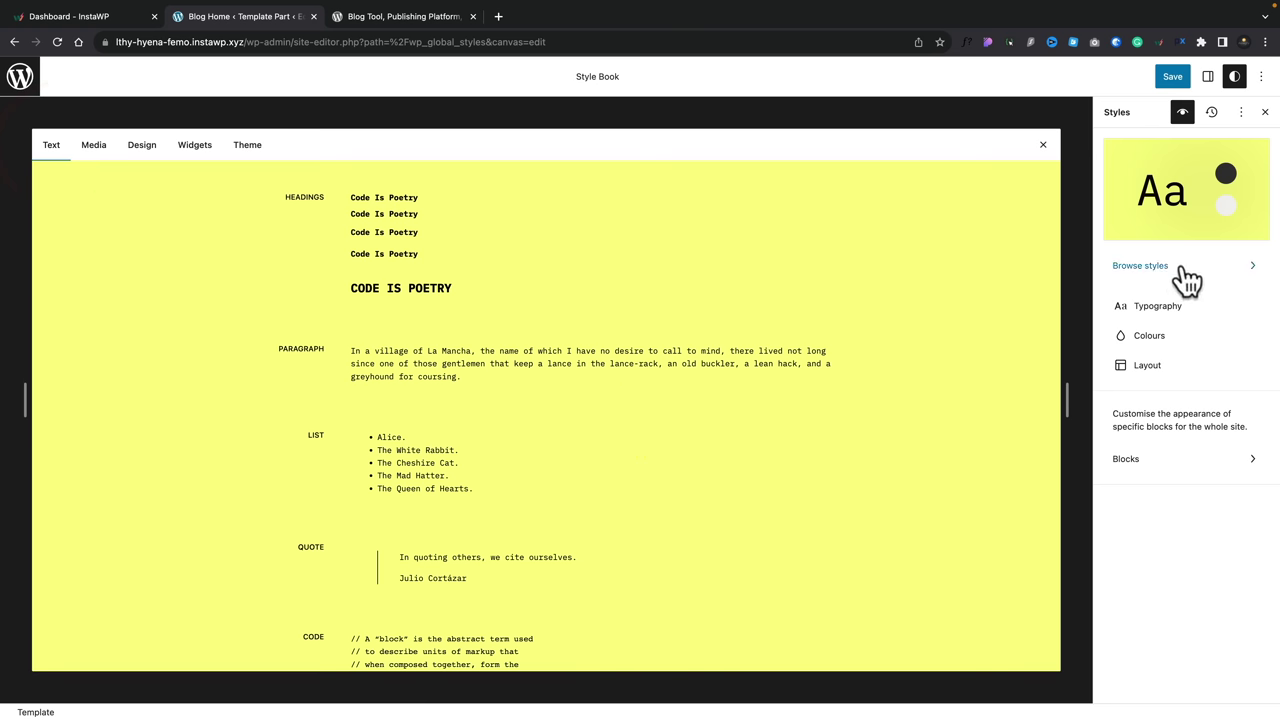
# View the typography element styles, and apply the Pilgrimage style variation to the site
pyautogui.click(1170, 307)
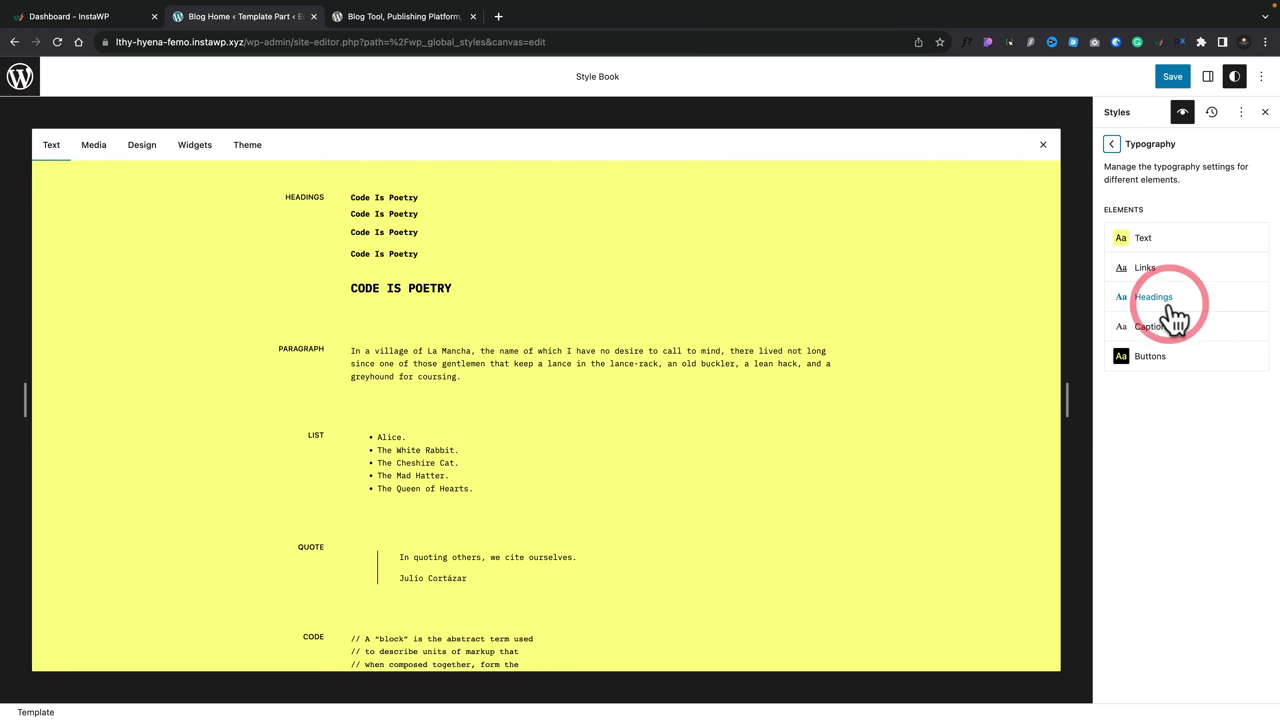
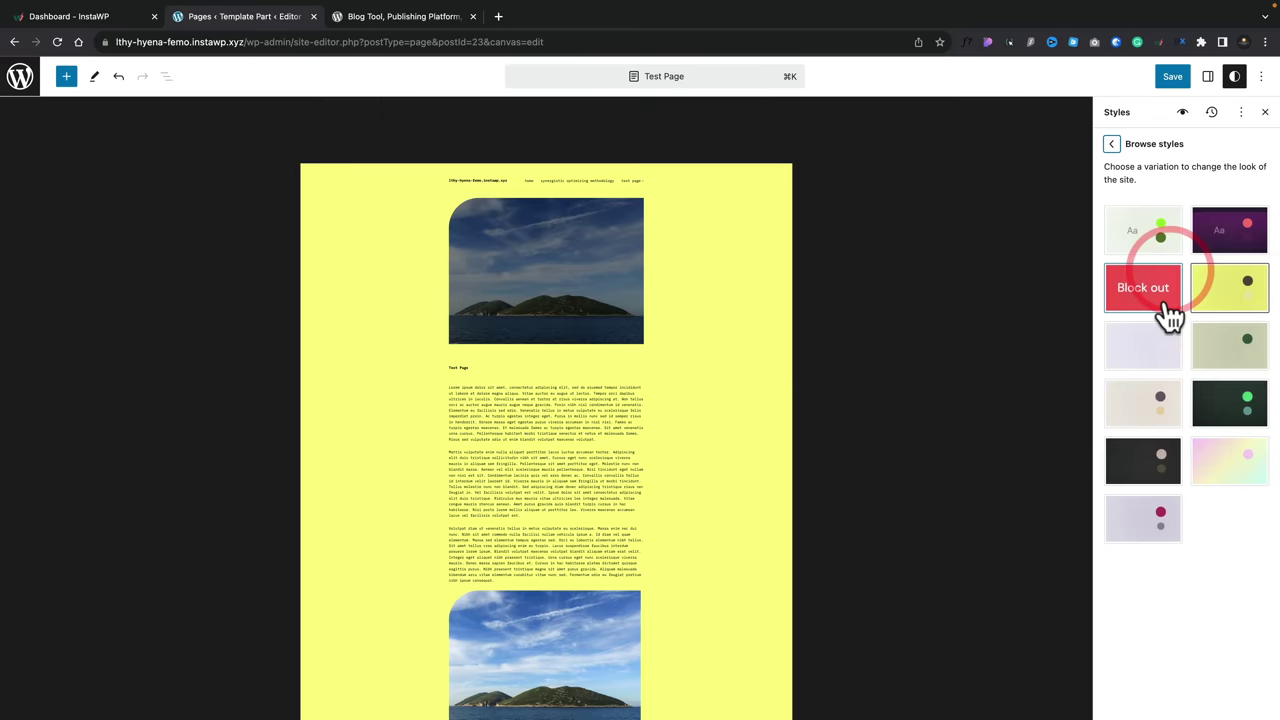
pyautogui.click(1222, 415)
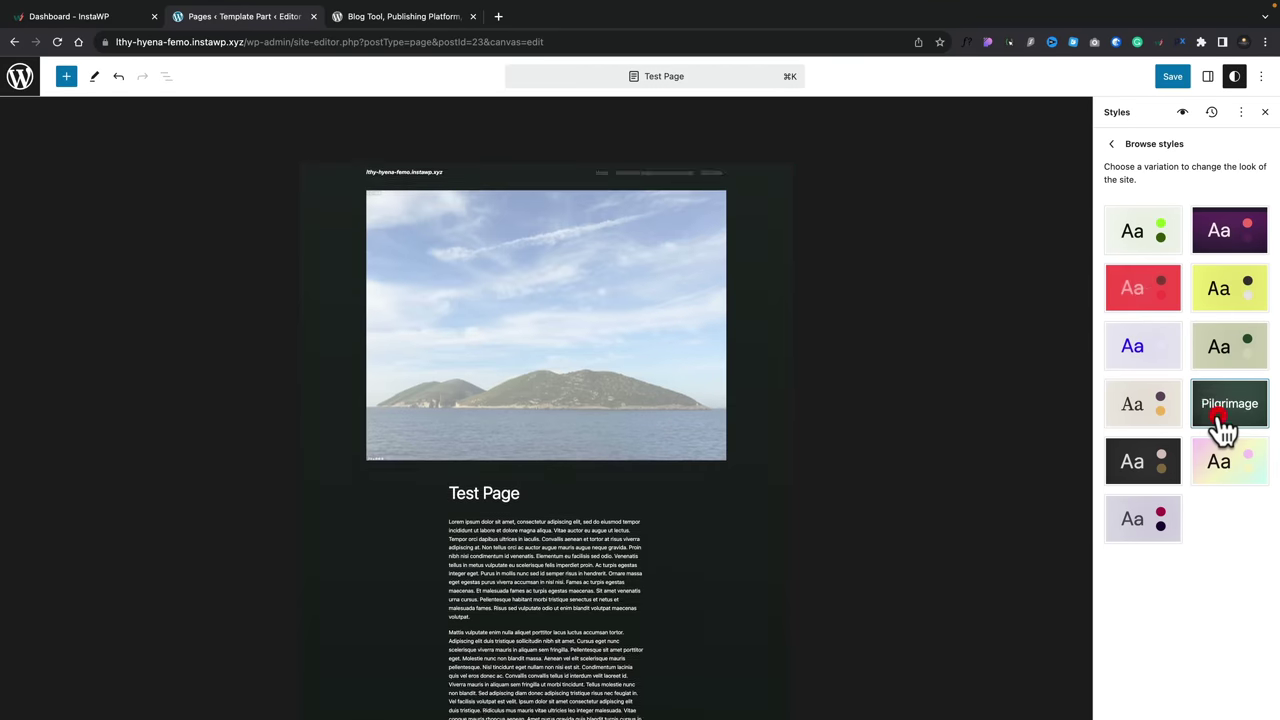
pyautogui.click(1112, 145)
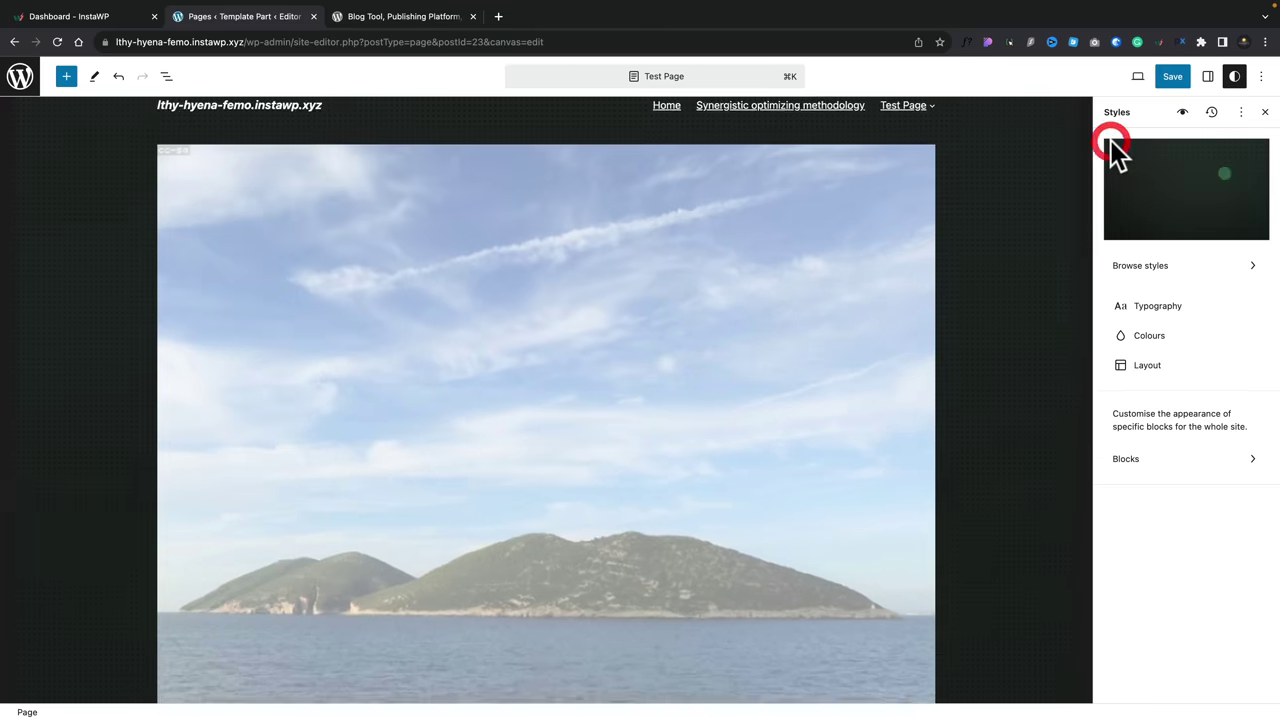
# Open the styles revision history, preview several saved revisions and apply the most recent saved one
pyautogui.click(1213, 114)
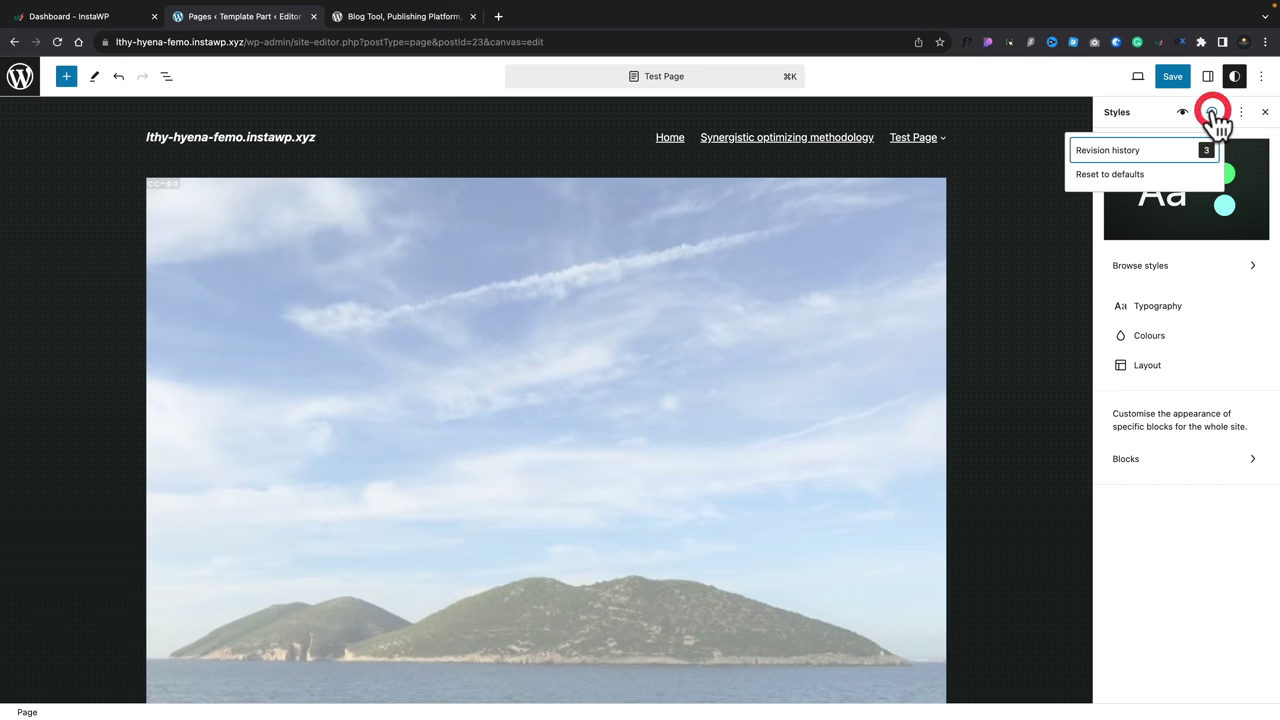
pyautogui.click(1139, 152)
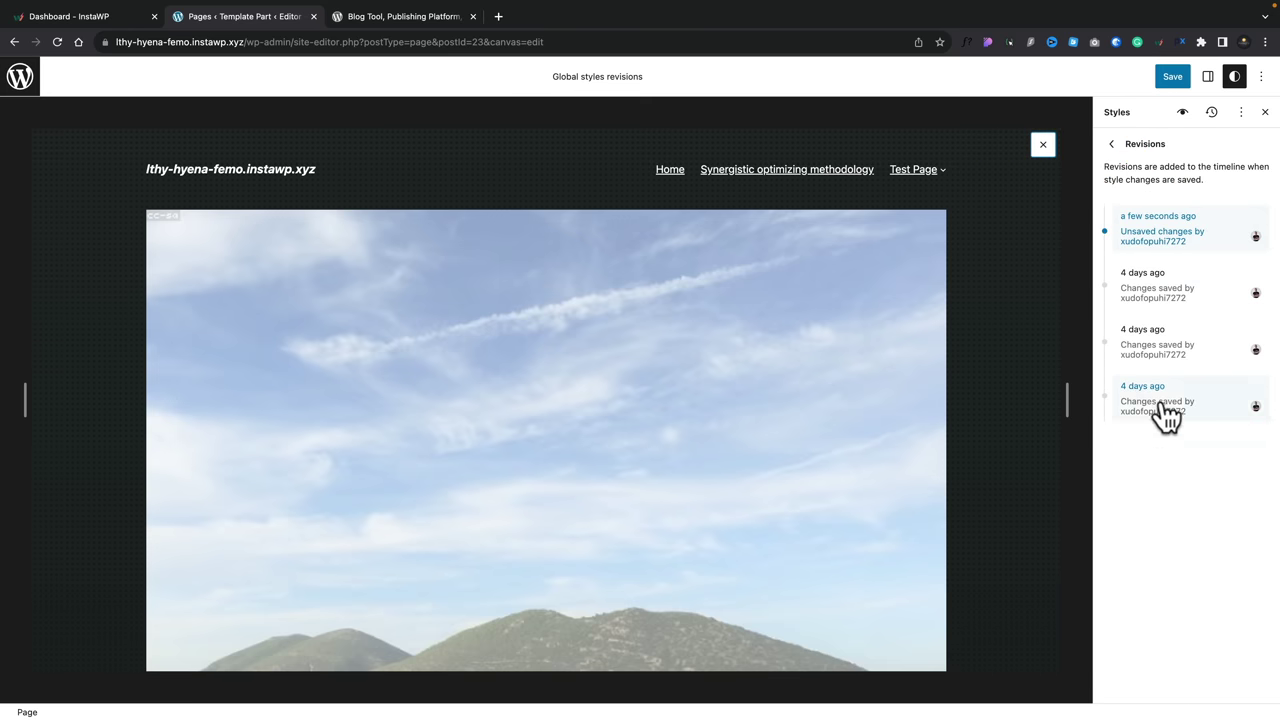
pyautogui.click(1161, 337)
pyautogui.click(1150, 395)
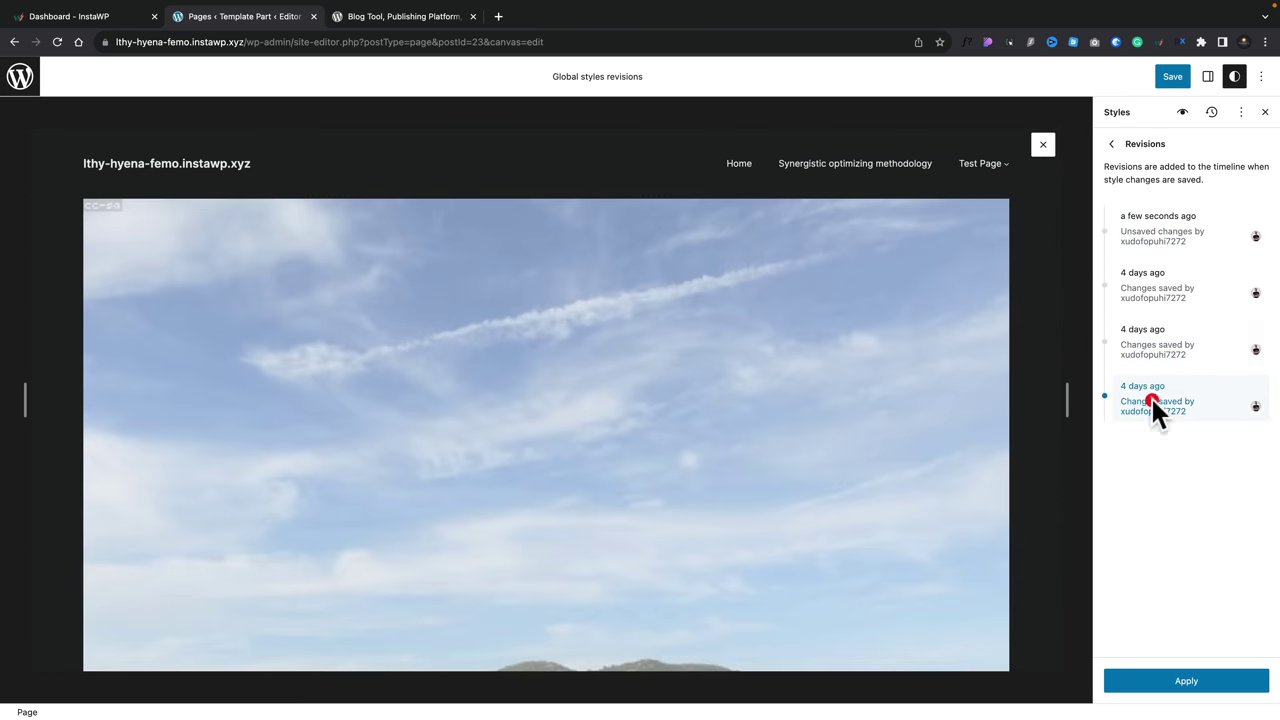
pyautogui.click(1155, 295)
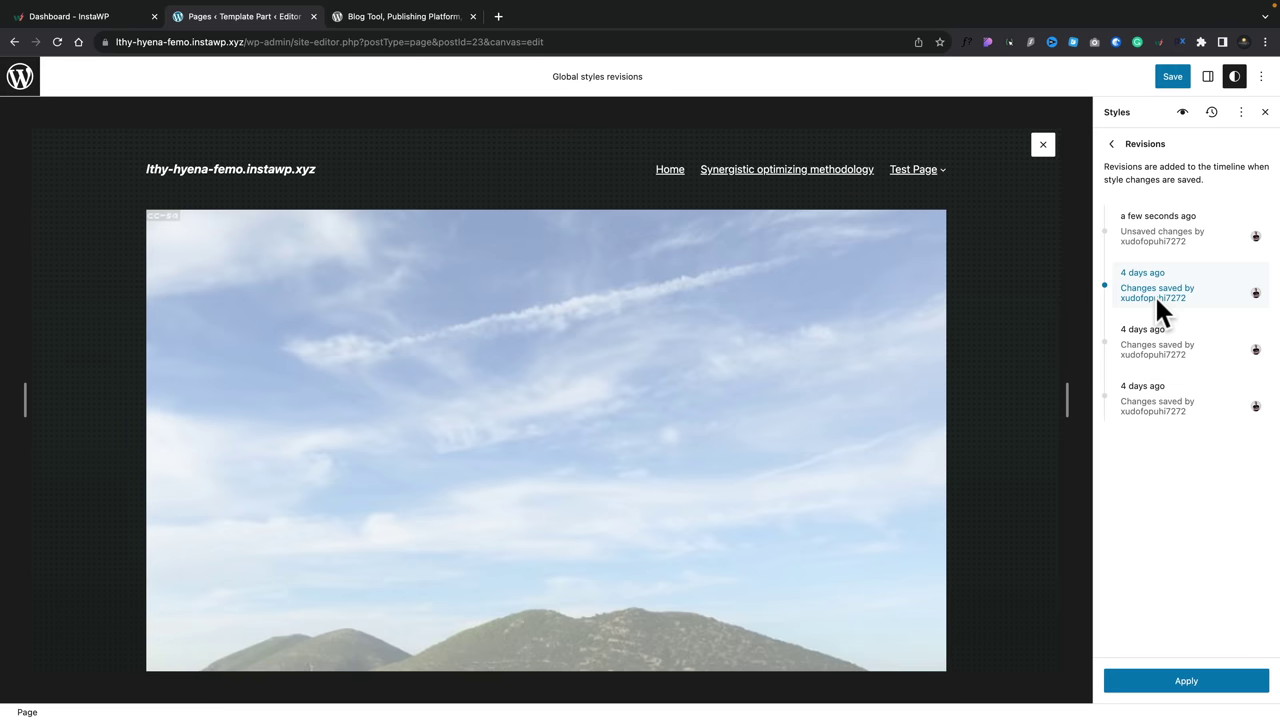
pyautogui.click(1188, 680)
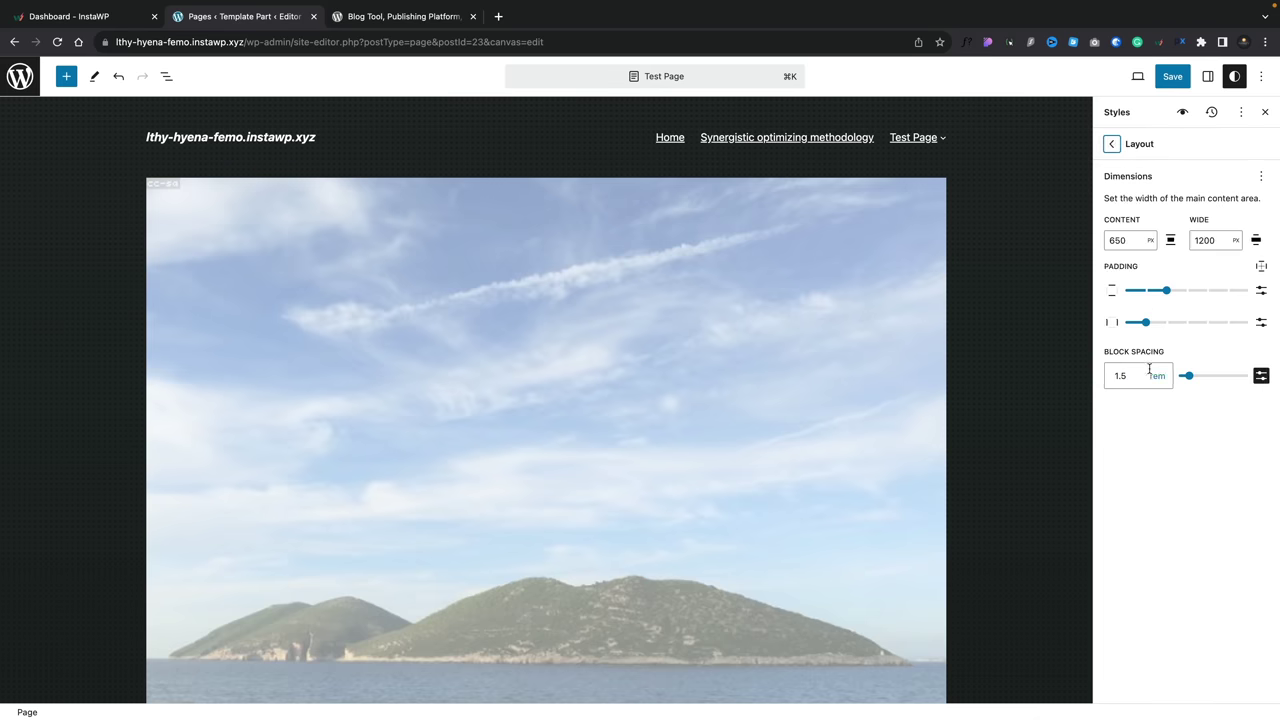
# Examine the units available for block spacing in the layout styles
pyautogui.click(1147, 376)
pyautogui.click(1163, 375)
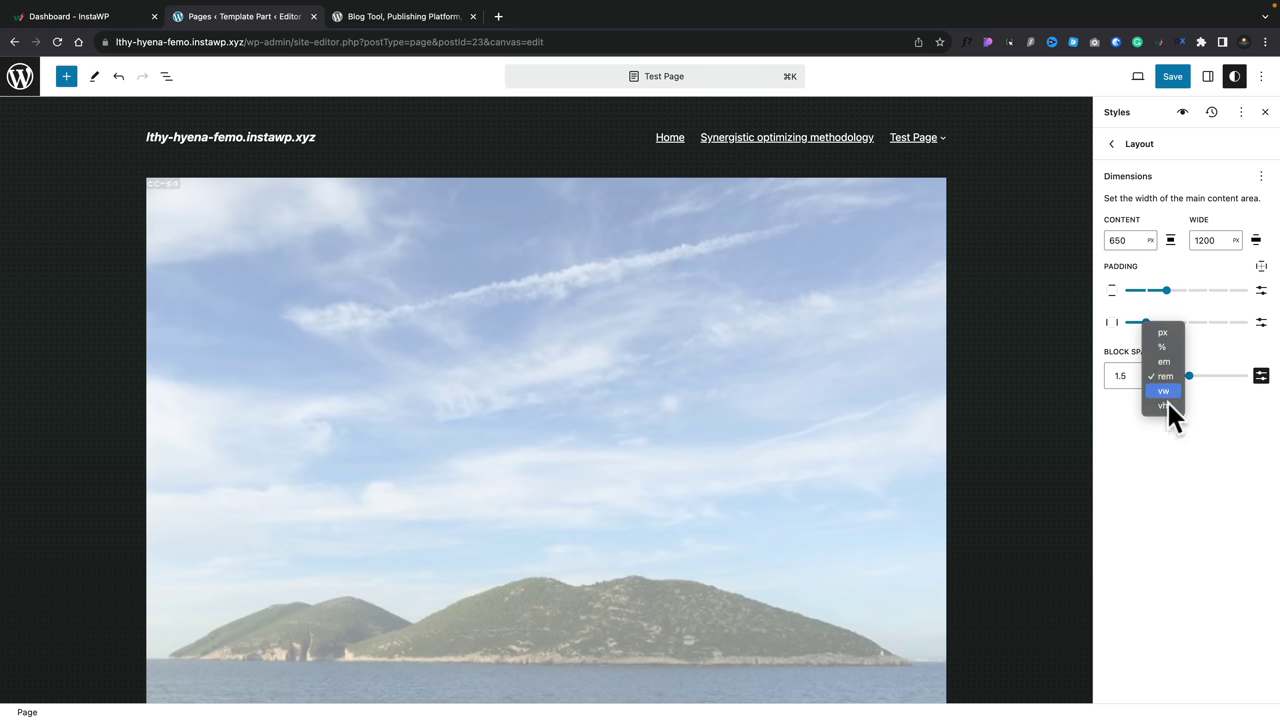
pyautogui.press('Escape')
# Open the Pages template from the Test Page's settings, look over its content and comments areas, and return to the page
pyautogui.click(1209, 80)
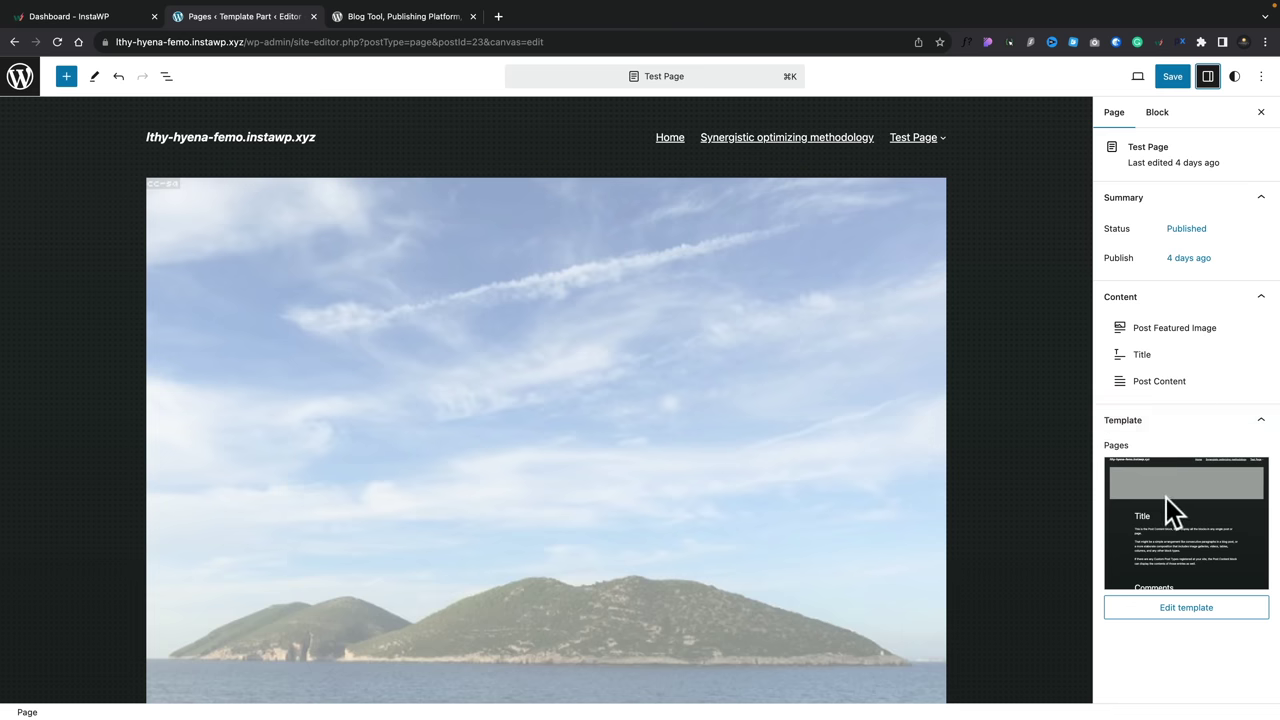
pyautogui.click(1190, 610)
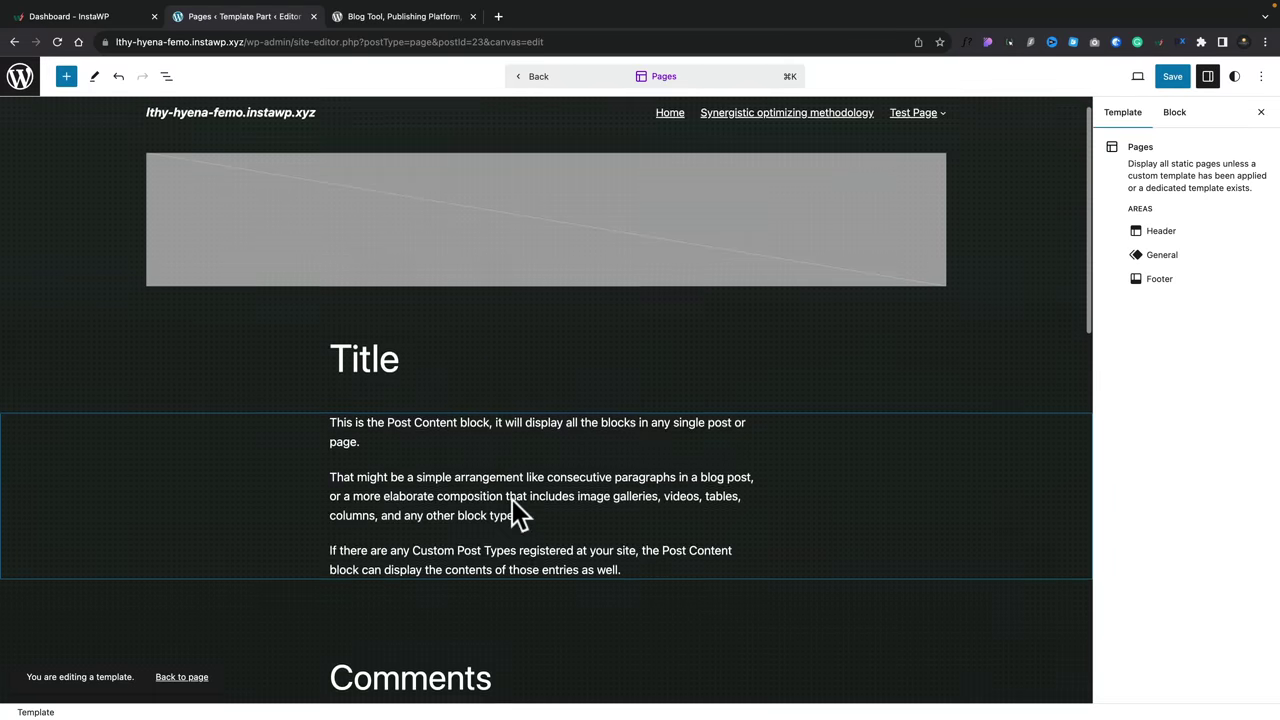
pyautogui.scroll(-10, 512, 500)
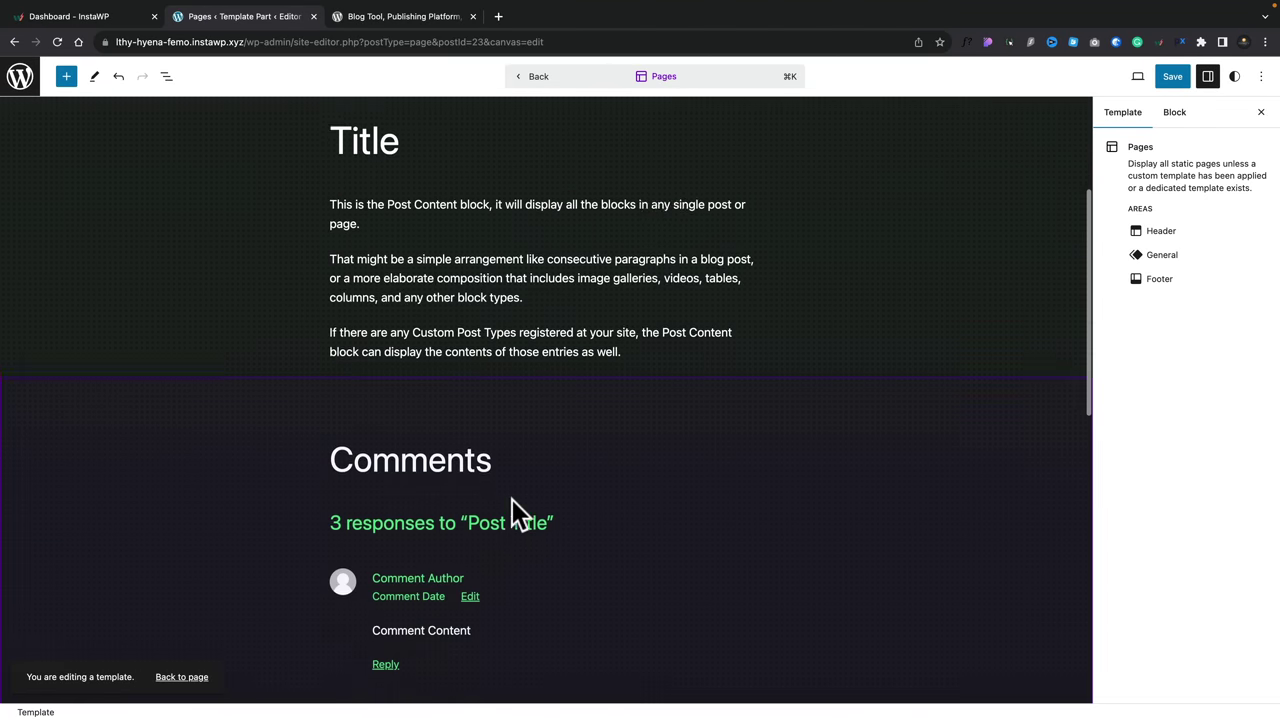
pyautogui.scroll(-2, 515, 514)
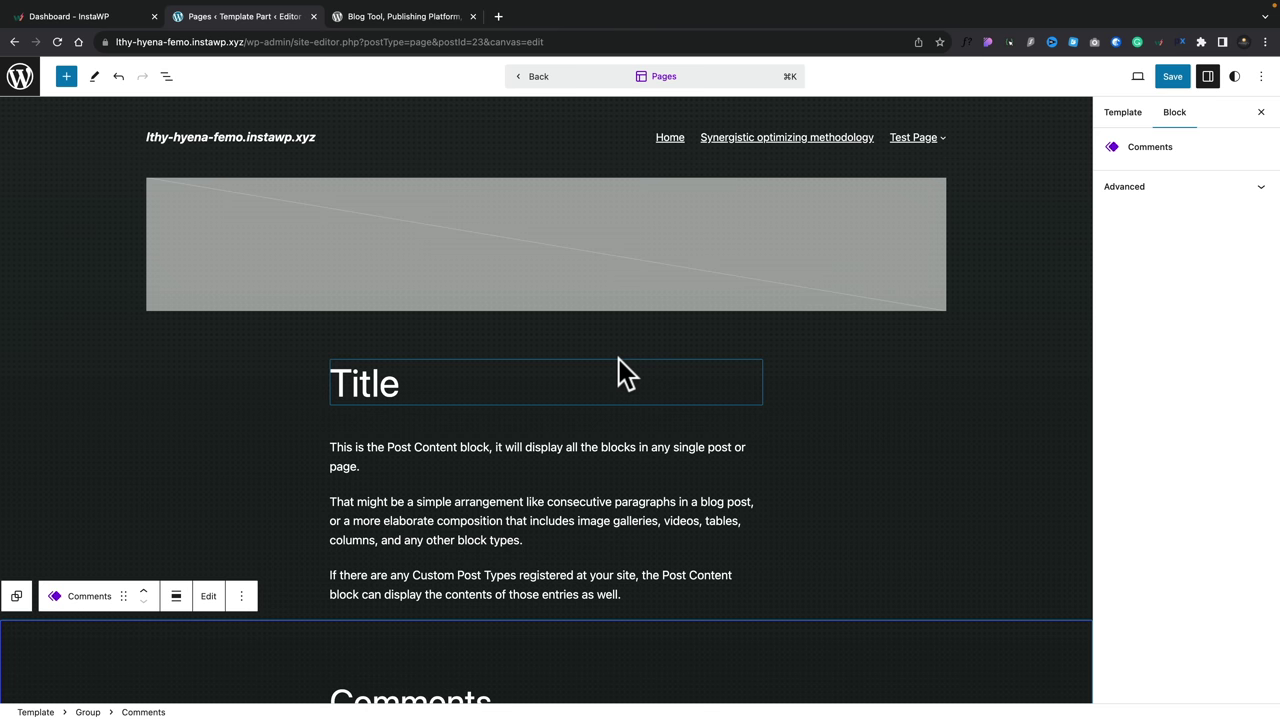
pyautogui.click(656, 76)
pyautogui.click(700, 223)
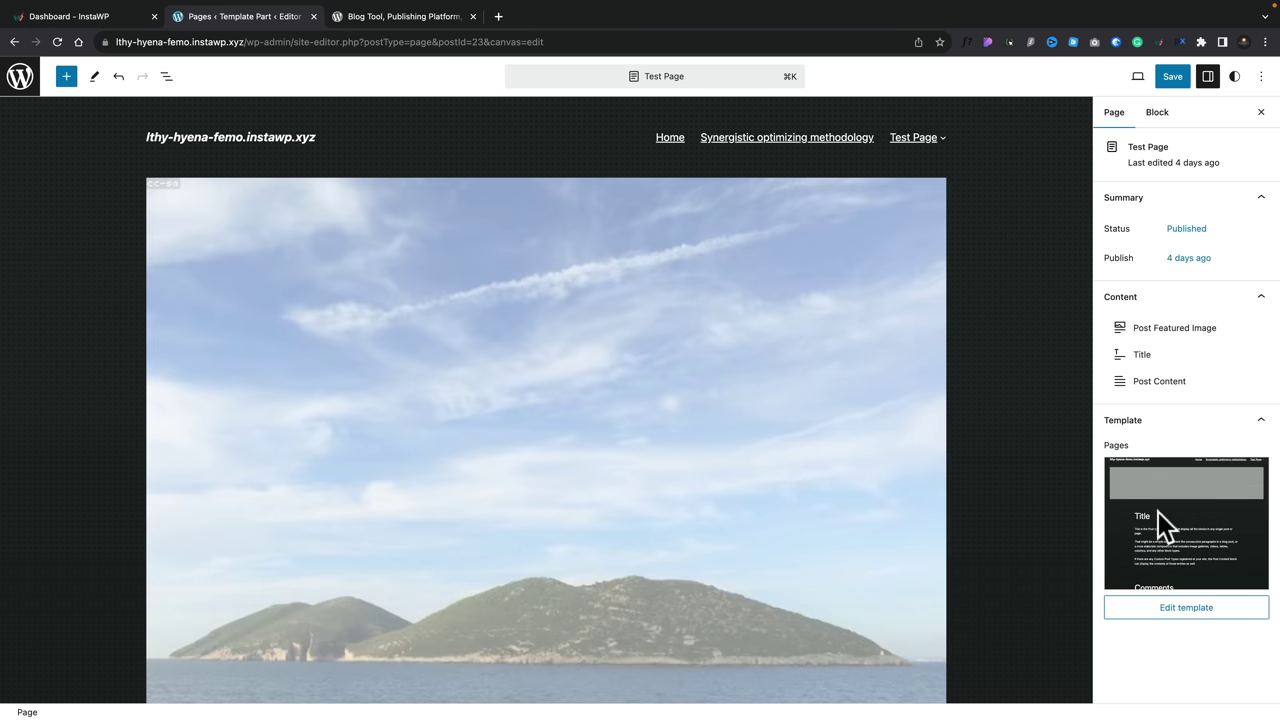
# Jump through the Test Page's featured image, title and post content from its content list
pyautogui.click(1170, 338)
pyautogui.click(1143, 358)
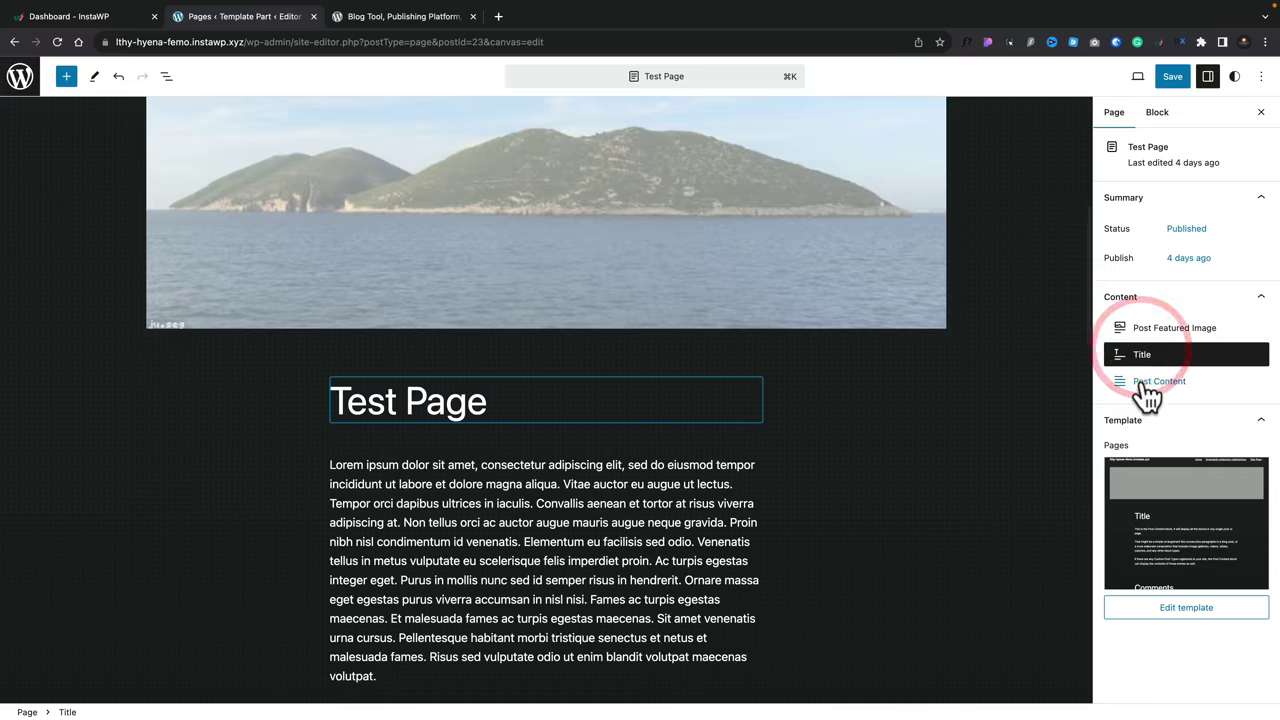
pyautogui.click(1147, 390)
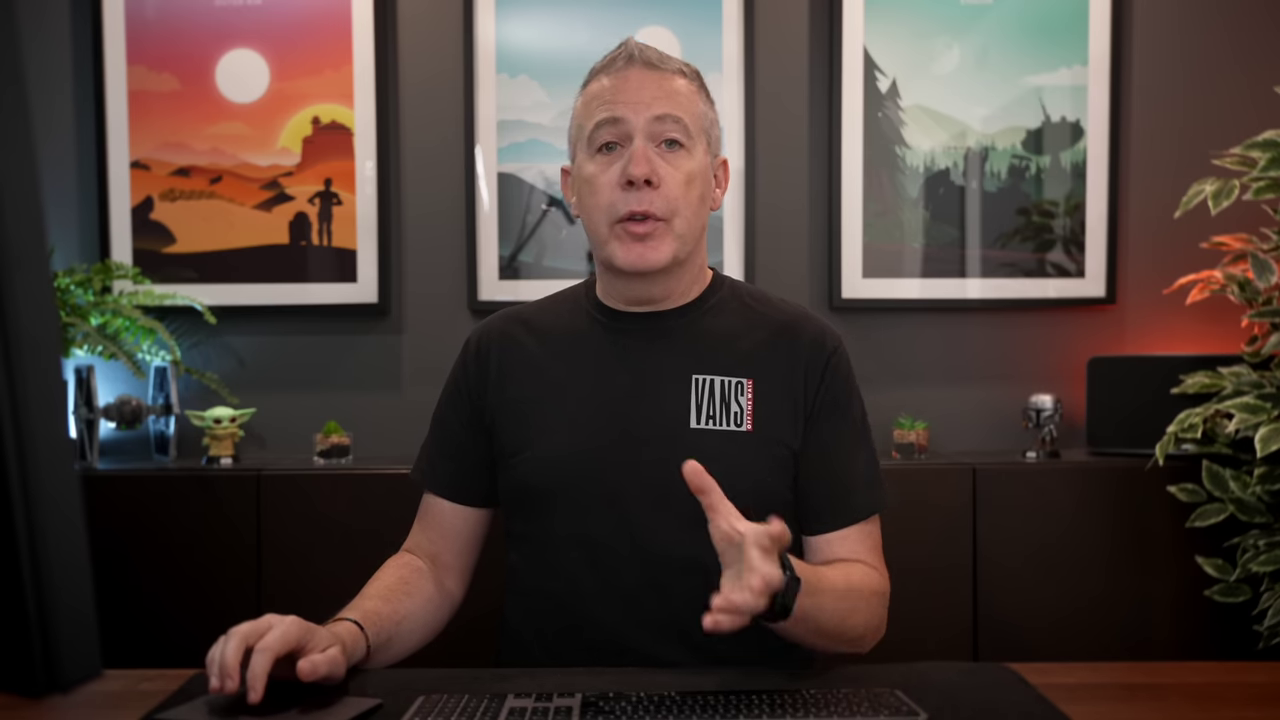
# Review the pending site change and save the custom global styles
pyautogui.click(123, 690)
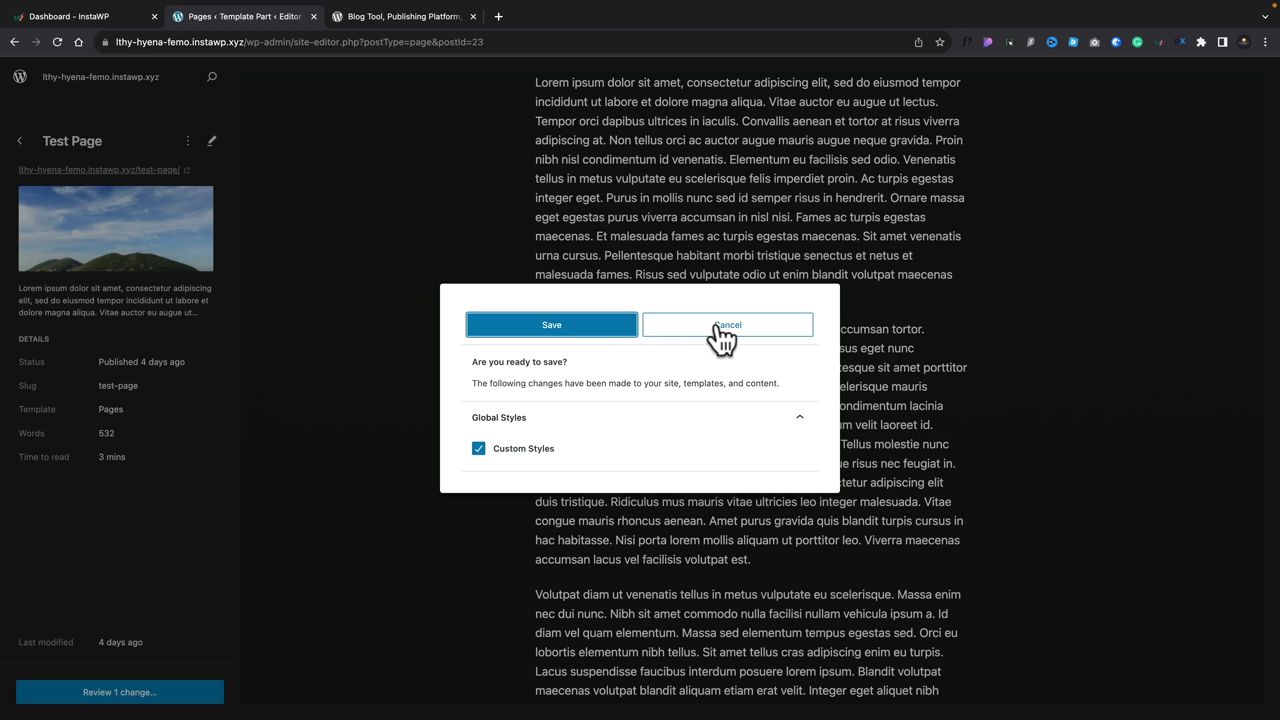
pyautogui.click(590, 330)
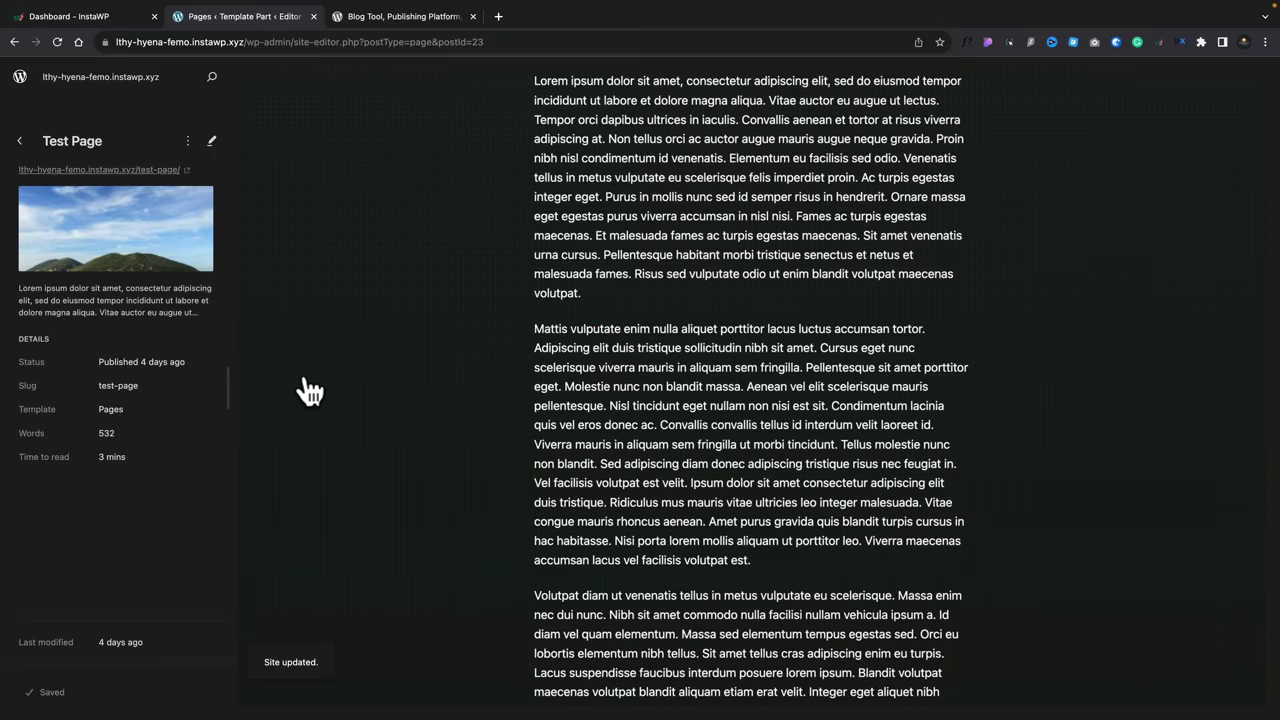
# Go back to the site editor's Pages overview and open the management list of all pages
pyautogui.click(19, 140)
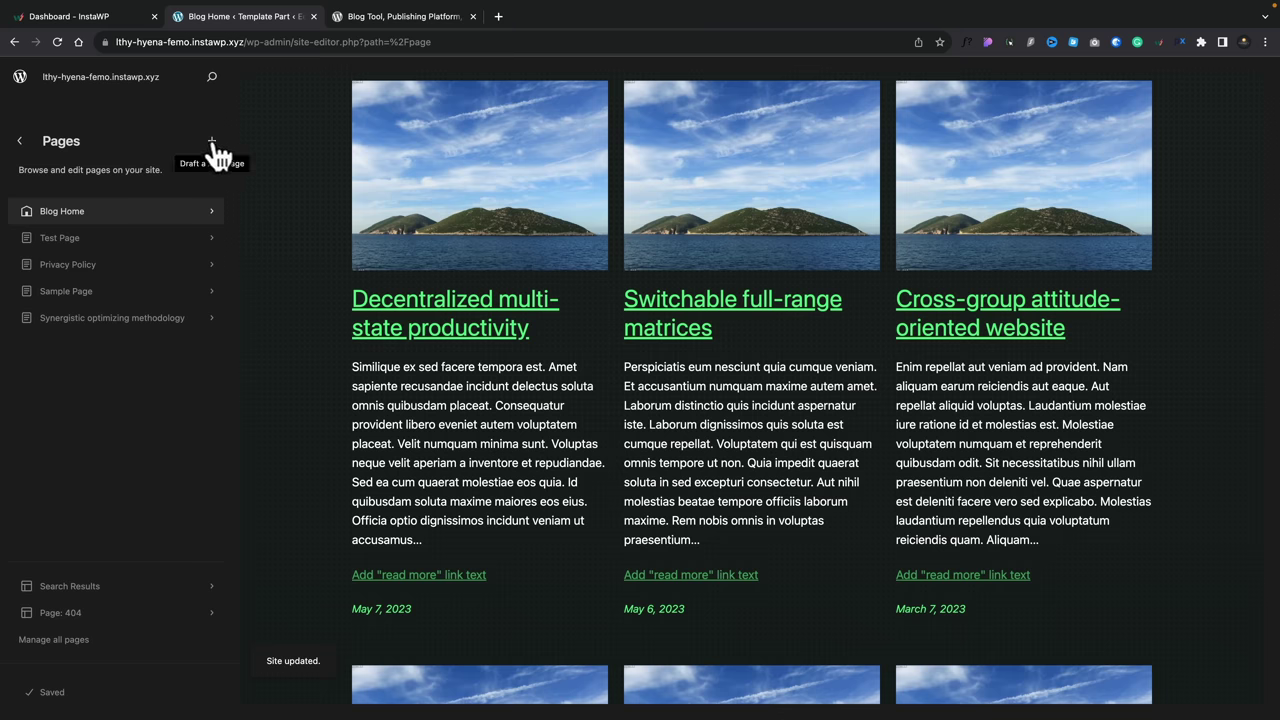
pyautogui.click(72, 638)
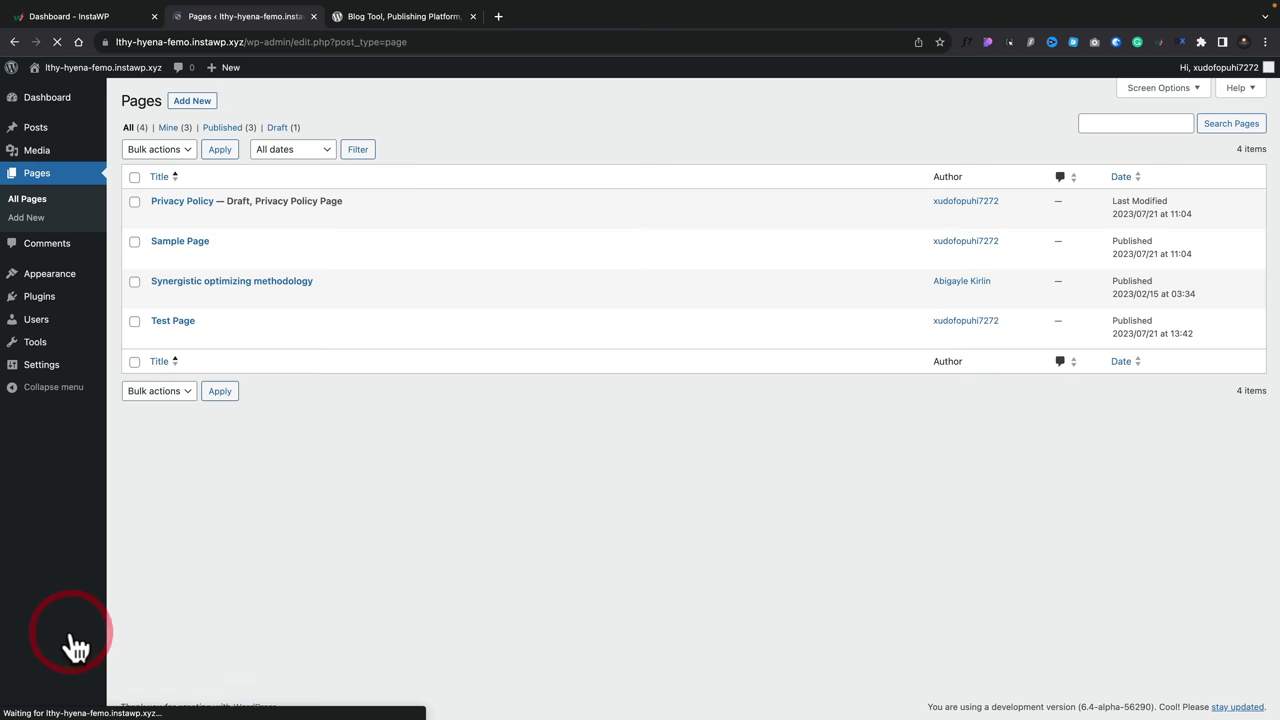